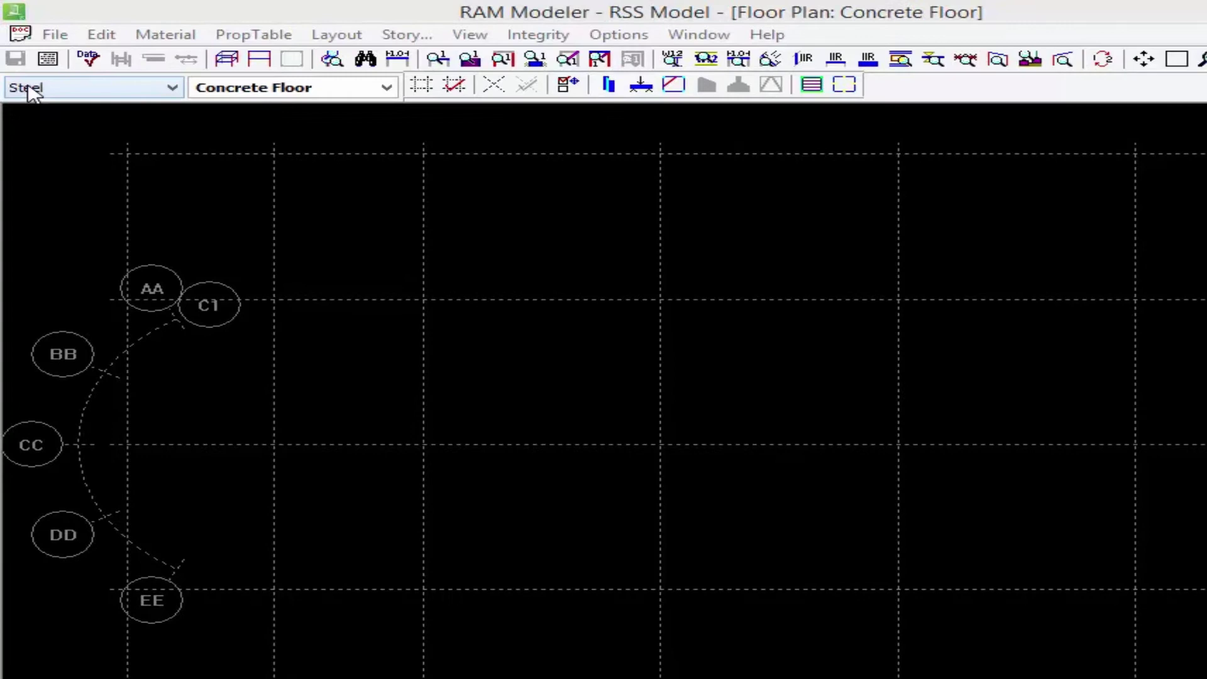
- Set the material to Concrete with the Concrete Floor layout as the active floor plan
{"action": "left_click", "coordinate": [28, 88]}
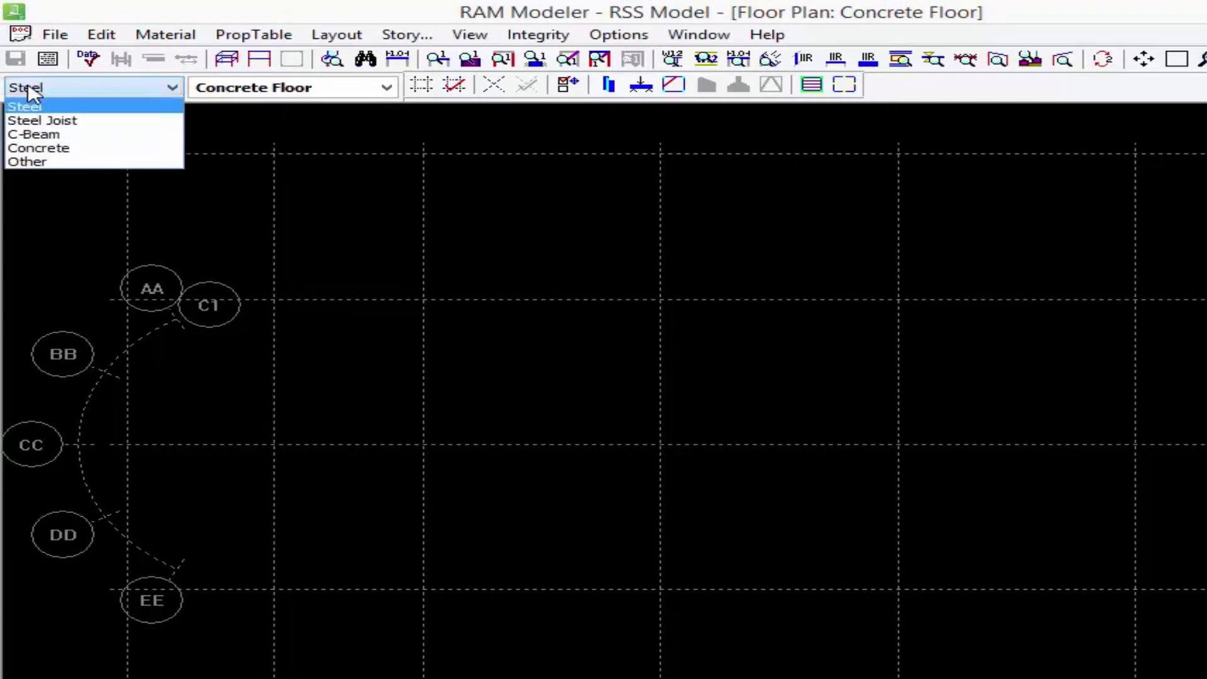
{"action": "left_click", "coordinate": [36, 150]}
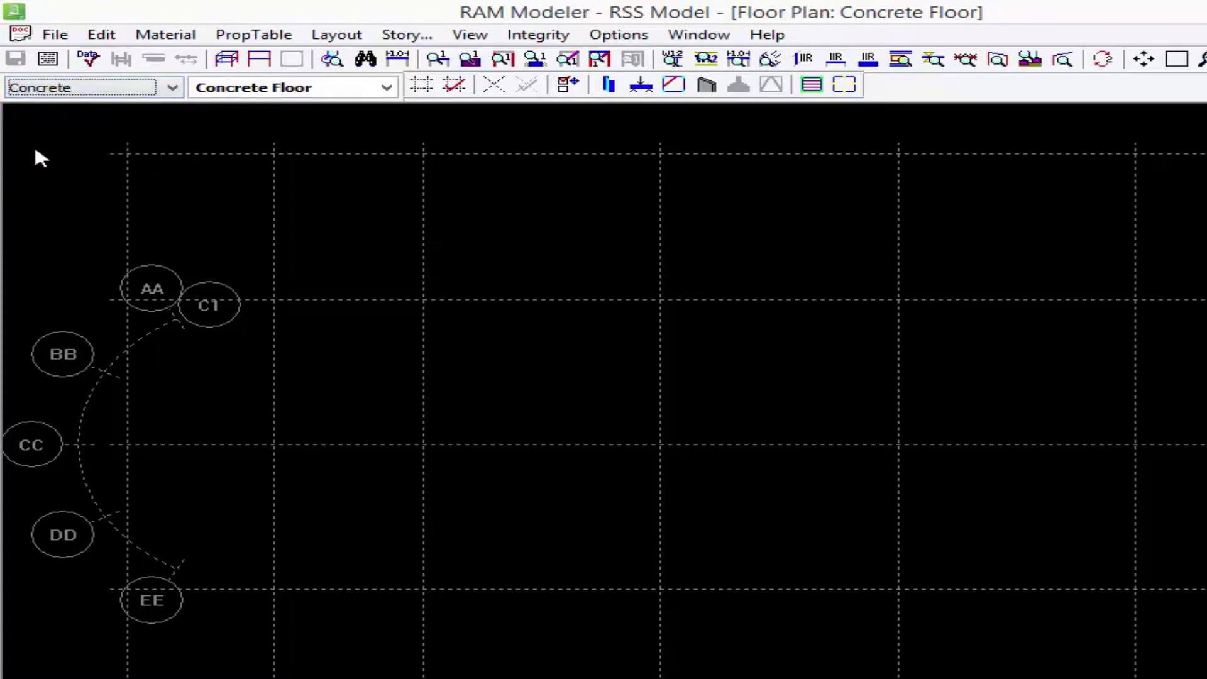
{"action": "left_click", "coordinate": [225, 88]}
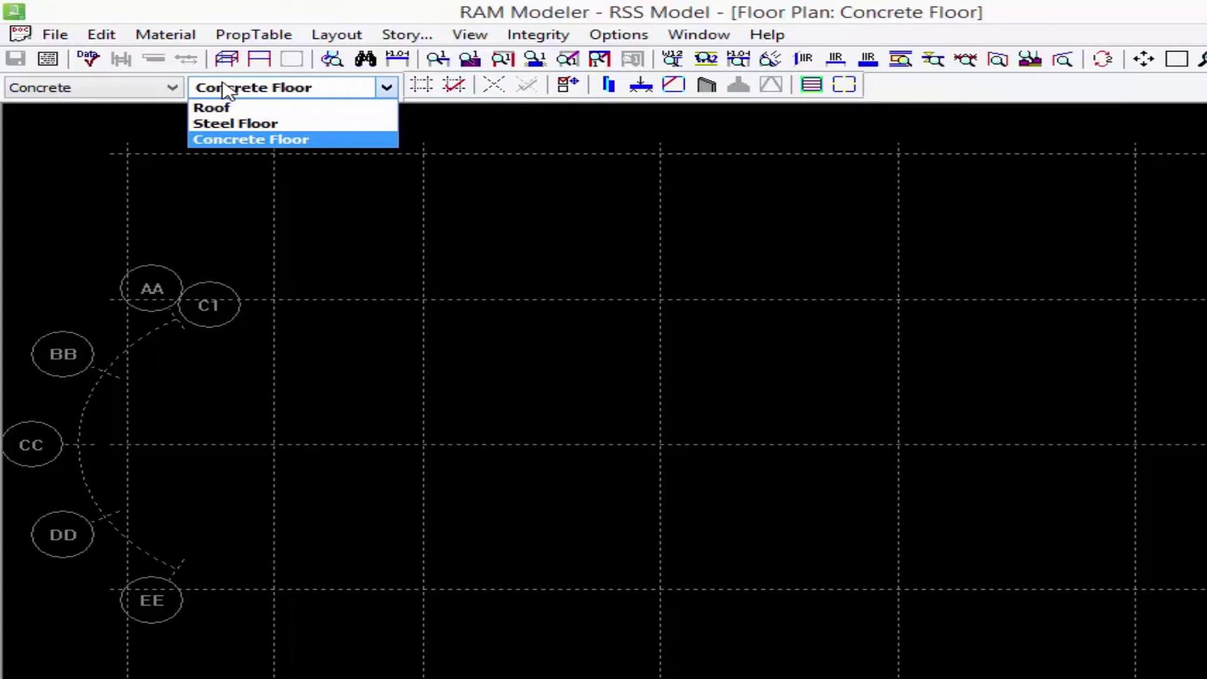
{"action": "left_click", "coordinate": [225, 88]}
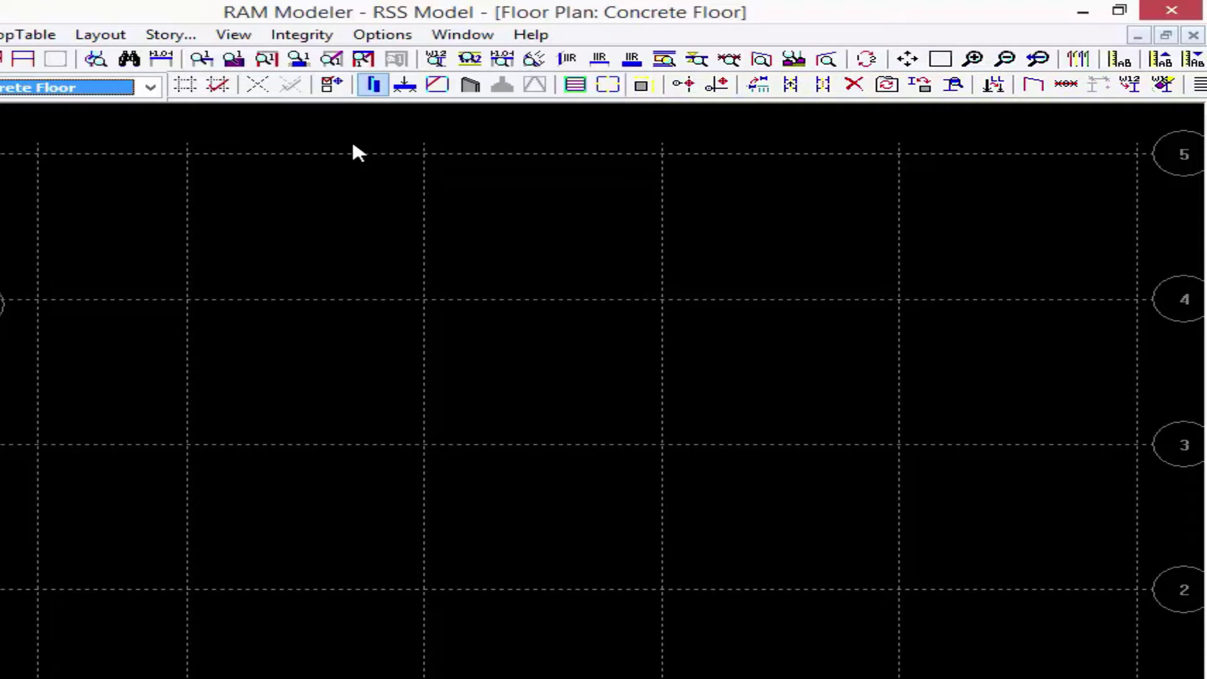
- Open the on-grid concrete column settings and check the unit weight, Poisson's ratio and longitudinal and shear reinforcement strengths
{"action": "left_click", "coordinate": [373, 86]}
{"action": "left_click", "coordinate": [683, 89]}
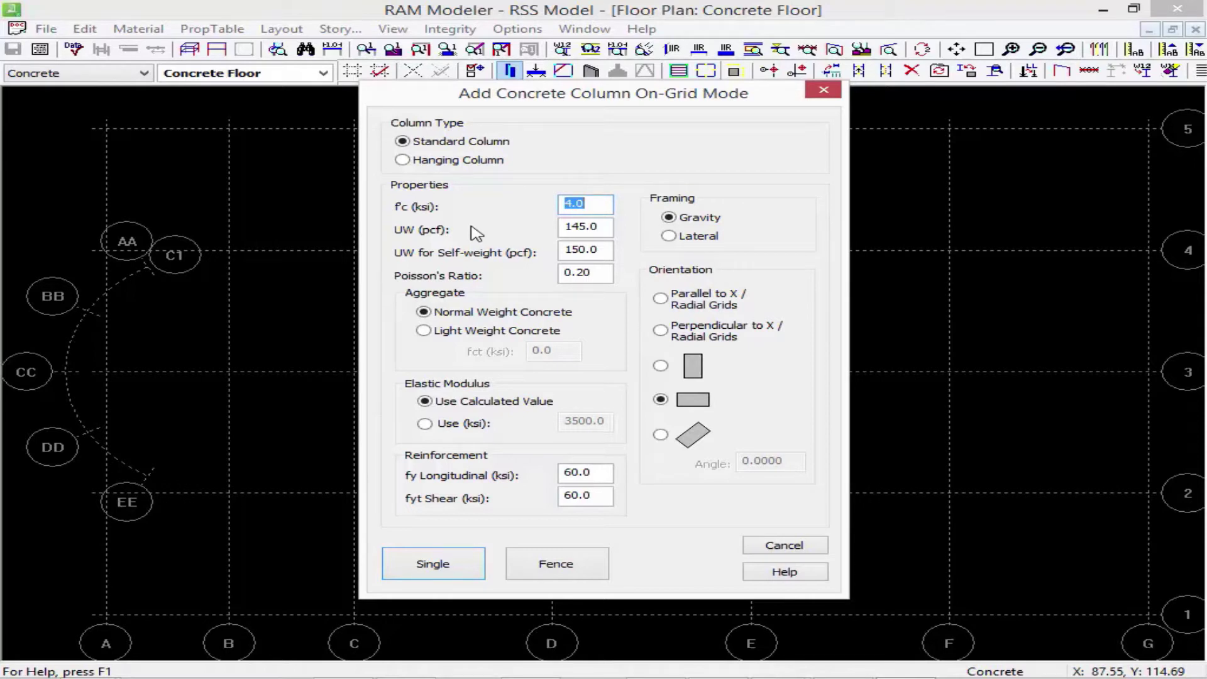
{"action": "left_click", "coordinate": [600, 227]}
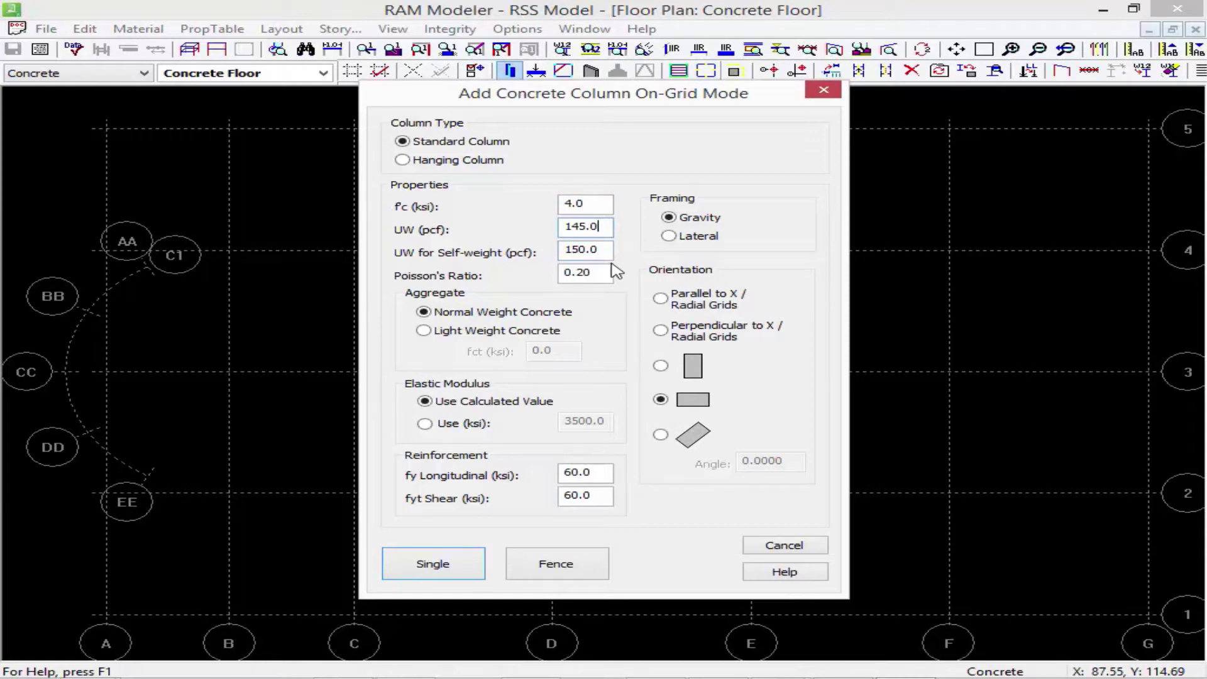
{"action": "left_click", "coordinate": [602, 280]}
{"action": "left_click_drag", "start_coordinate": [601, 227], "coordinate": [500, 217]}
{"action": "left_click", "coordinate": [592, 474]}
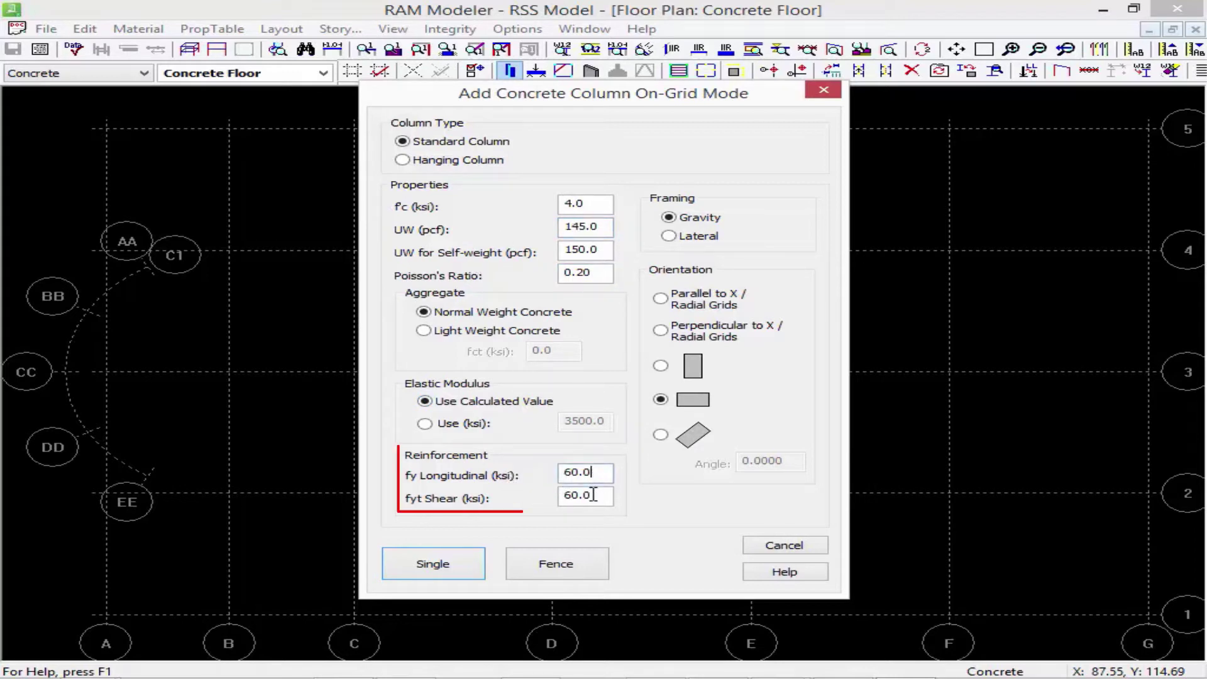
{"action": "left_click", "coordinate": [593, 495]}
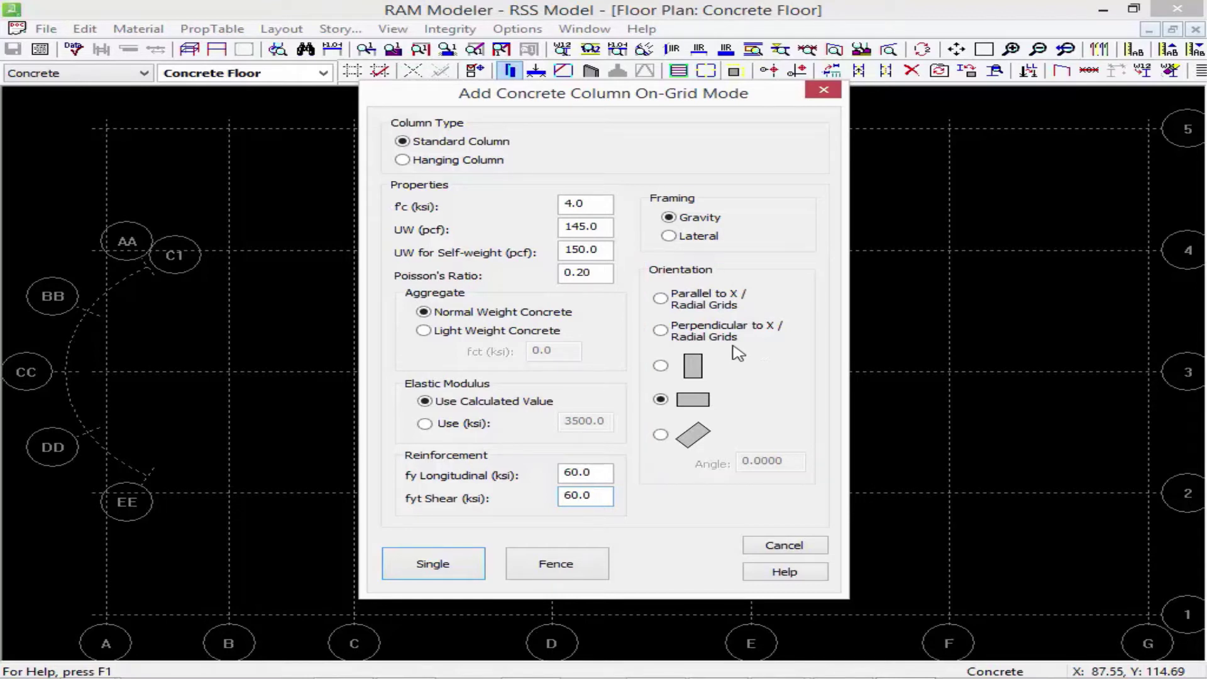
- Orient the columns parallel to the X / radial grids and add them by fence at the intersections of grids D–F and 2–4
{"action": "left_click", "coordinate": [701, 300]}
{"action": "left_click", "coordinate": [409, 561]}
{"action": "left_click", "coordinate": [565, 562]}
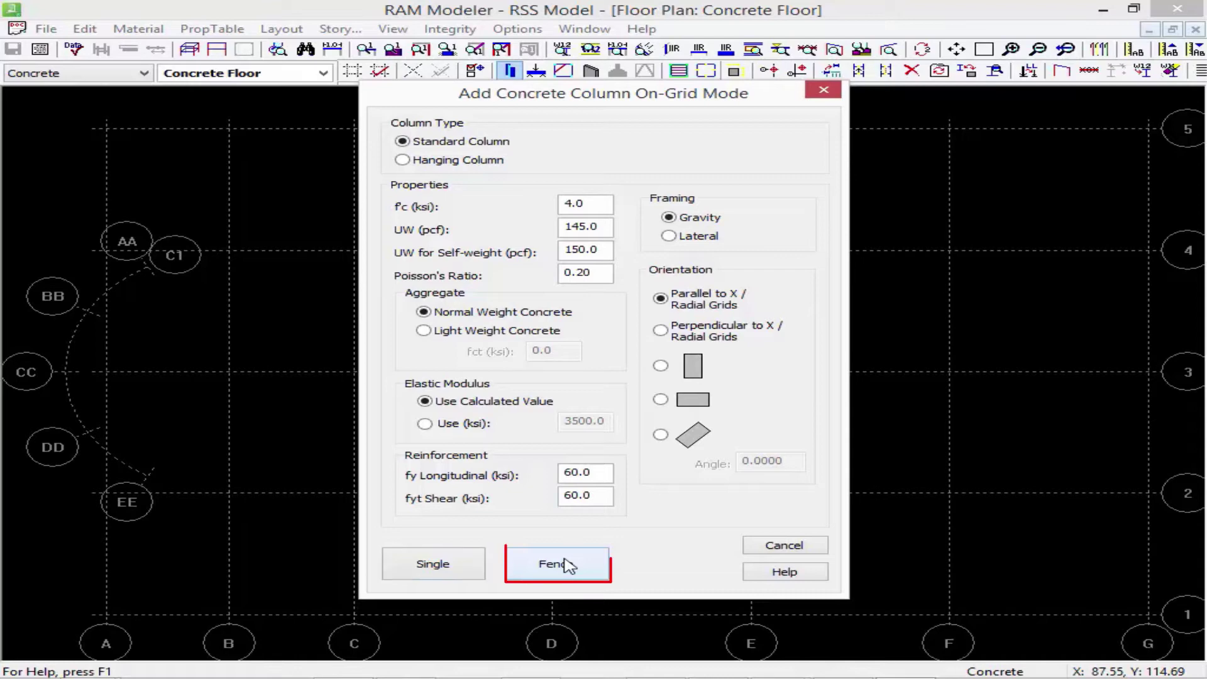
{"action": "left_click", "coordinate": [565, 564]}
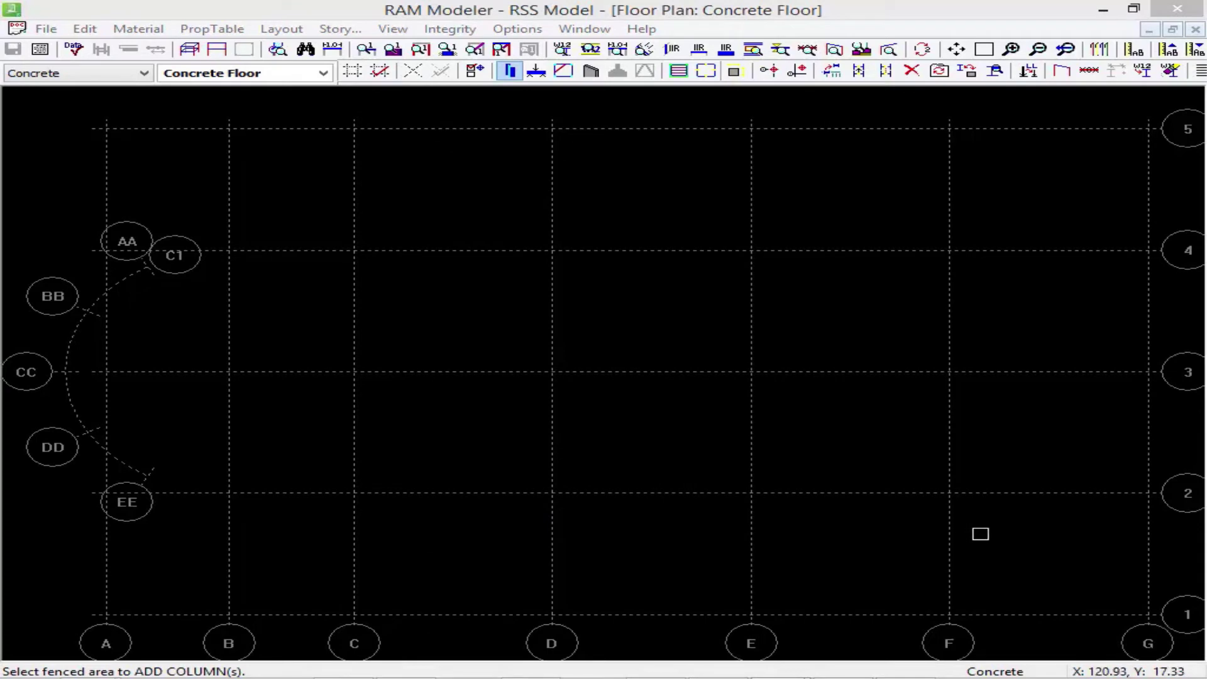
{"action": "left_click_drag", "start_coordinate": [987, 534], "coordinate": [491, 208]}
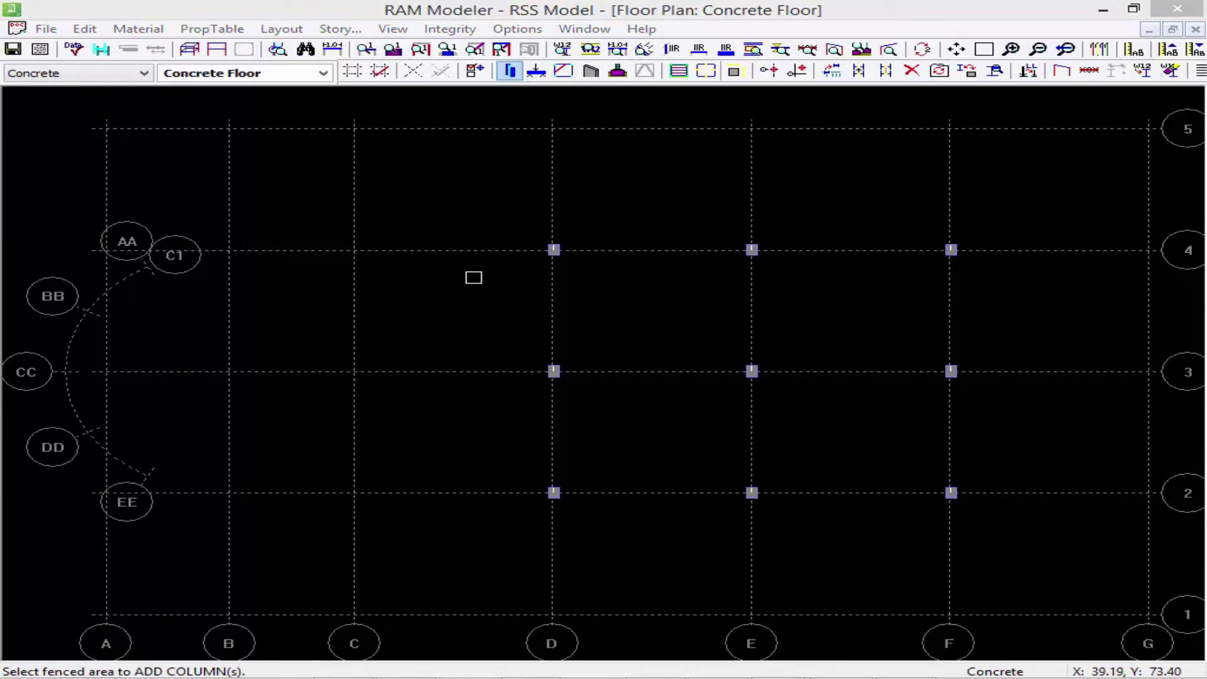
- Add single columns where radial grids AA through EE meet the circular grid C1, and save the model
{"action": "right_click", "coordinate": [473, 277]}
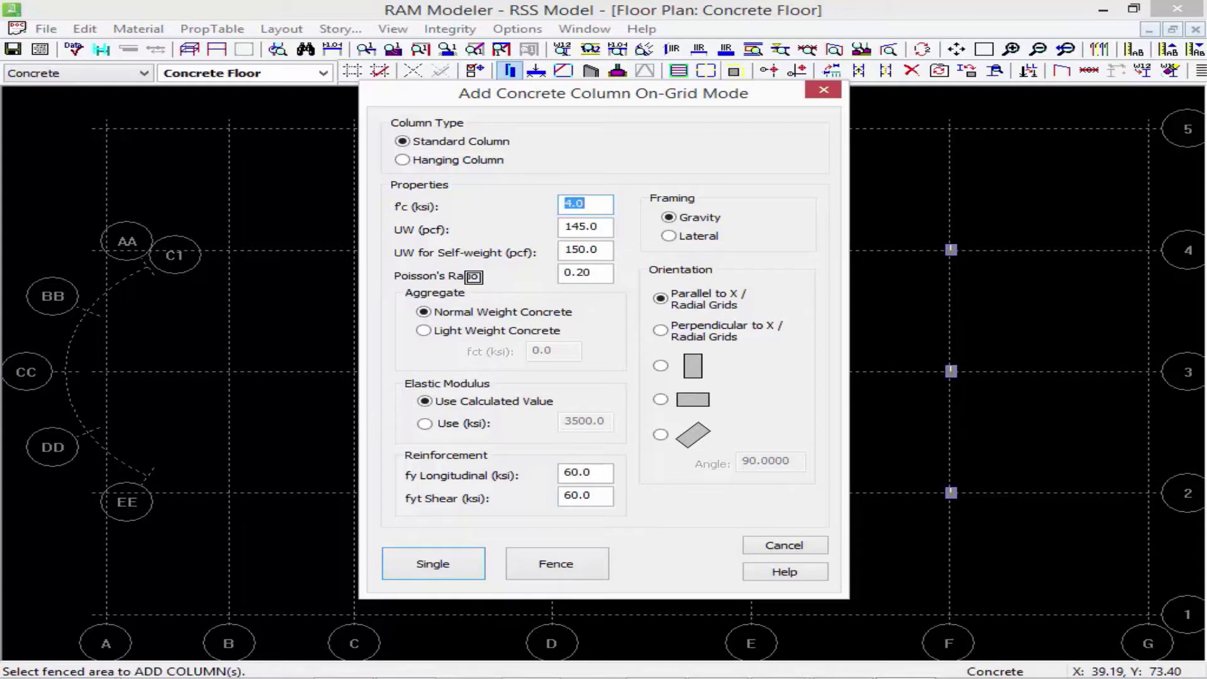
{"action": "left_click", "coordinate": [415, 568]}
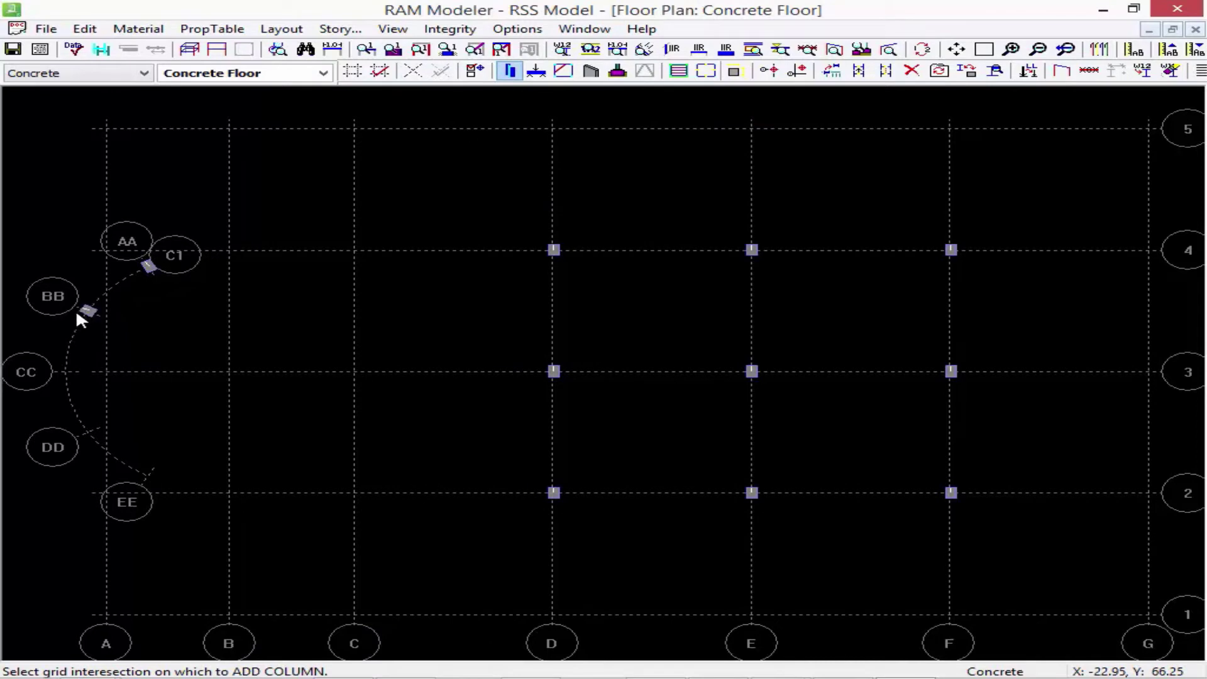
{"action": "left_click", "coordinate": [61, 373]}
{"action": "left_click", "coordinate": [86, 432]}
{"action": "left_click", "coordinate": [137, 481]}
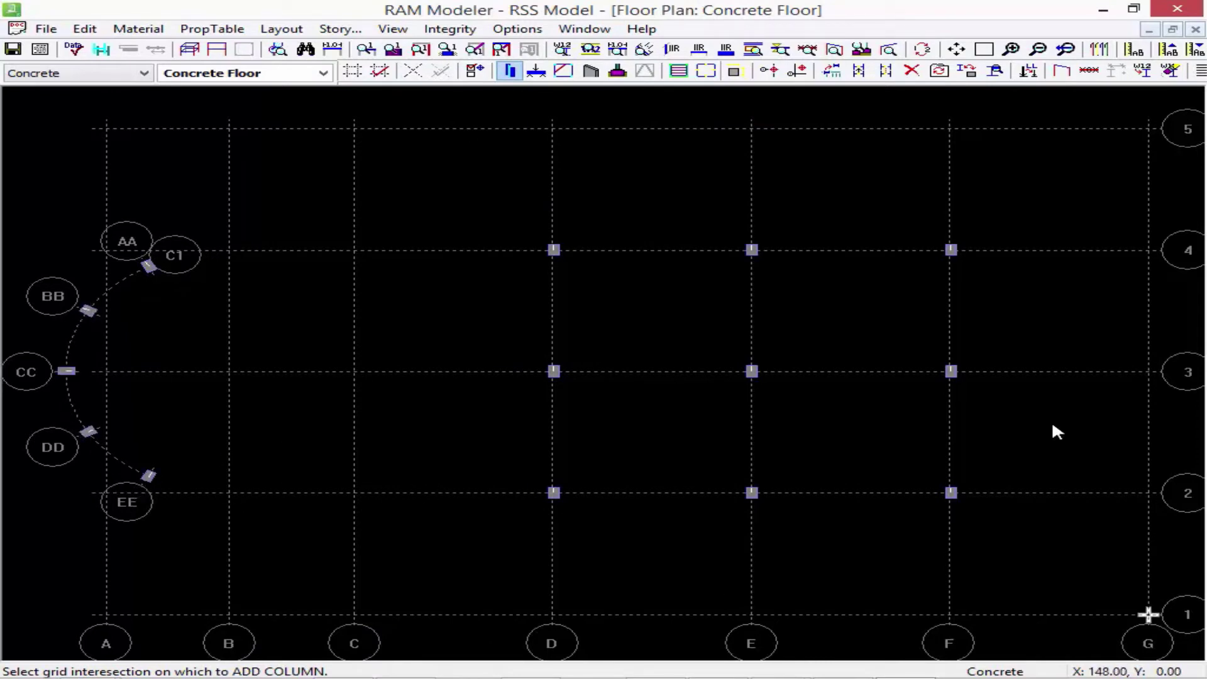
{"action": "left_click", "coordinate": [13, 48]}
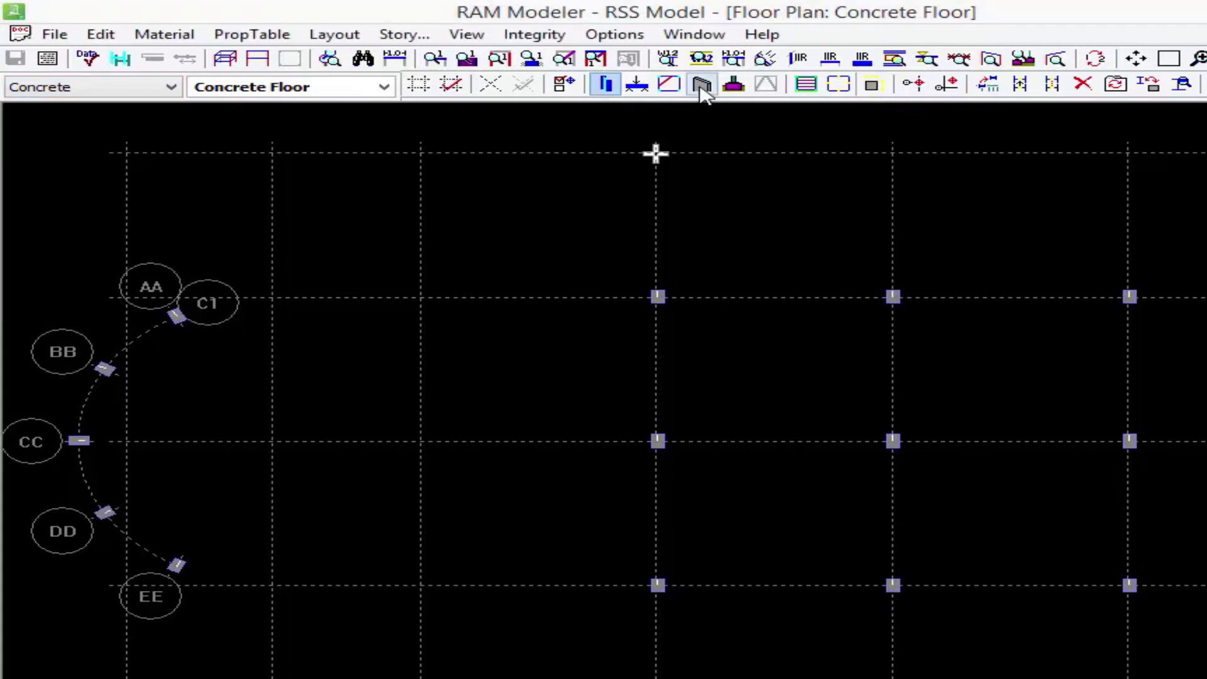
- Set up on-grid concrete walls 12 in thick, keeping the cracked factors at 0.35 for membrane and 1.00 for bending
{"action": "left_click", "coordinate": [701, 87]}
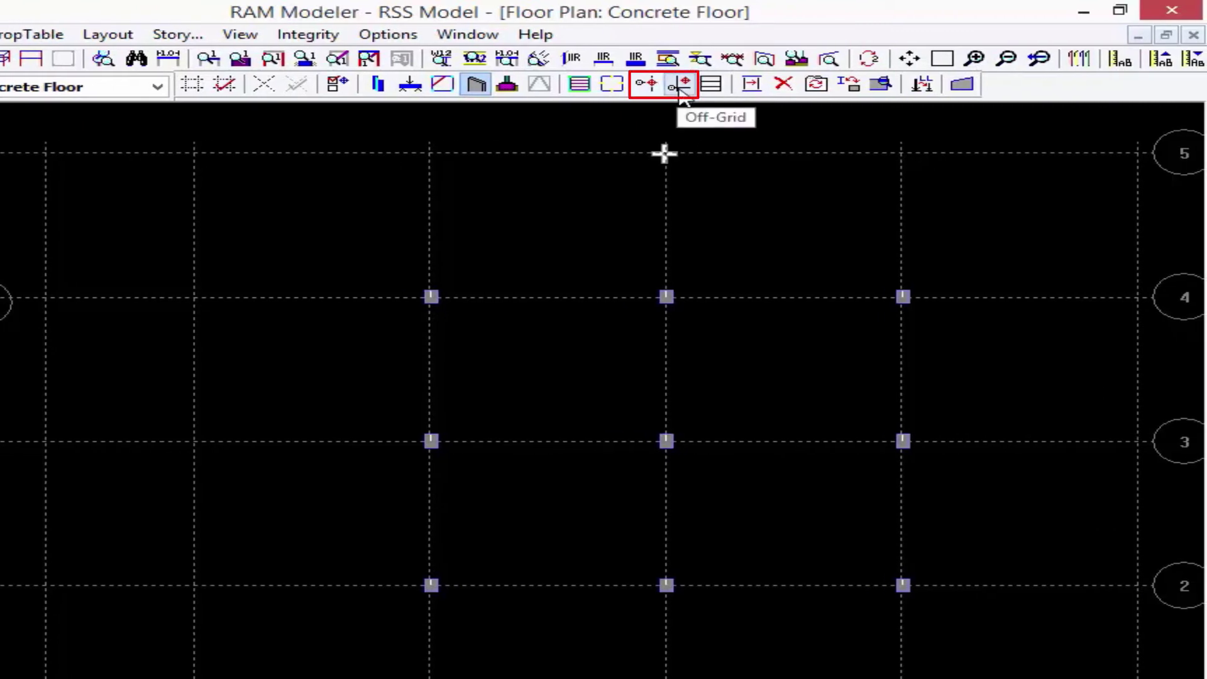
{"action": "left_click", "coordinate": [646, 84]}
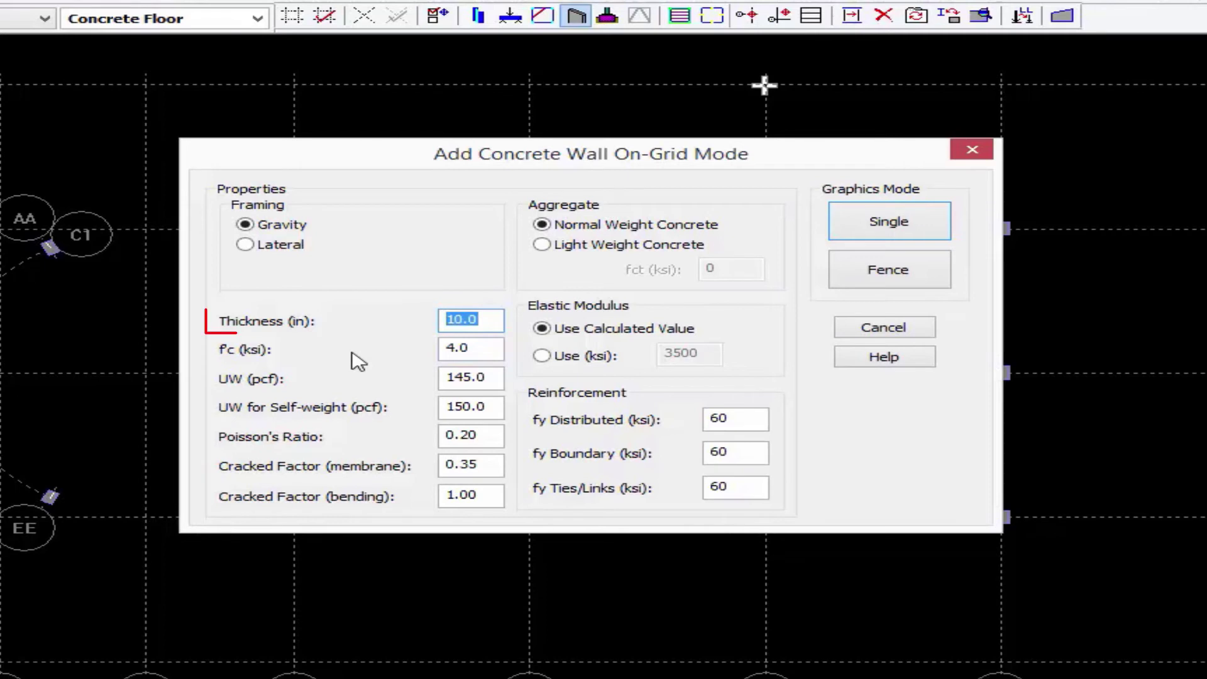
{"action": "type", "text": "12"}
{"action": "left_click", "coordinate": [496, 467]}
{"action": "key", "text": "shift+Home"}
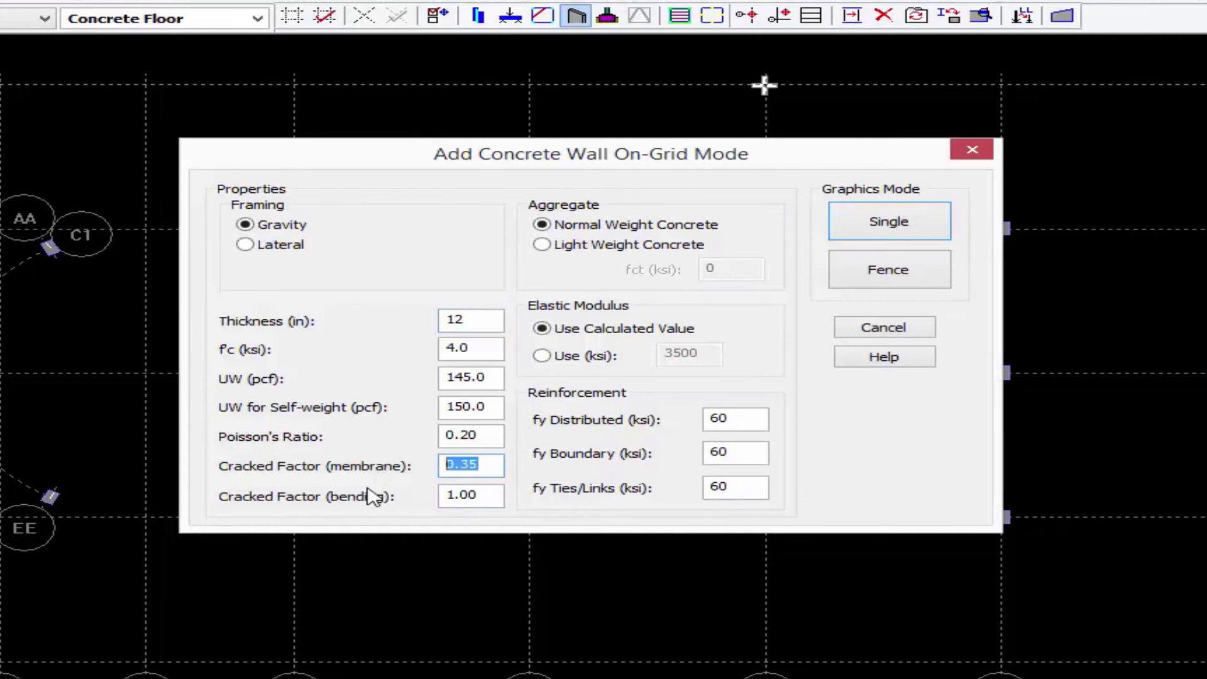
{"action": "left_click", "coordinate": [485, 496]}
{"action": "key", "text": "shift+Home"}
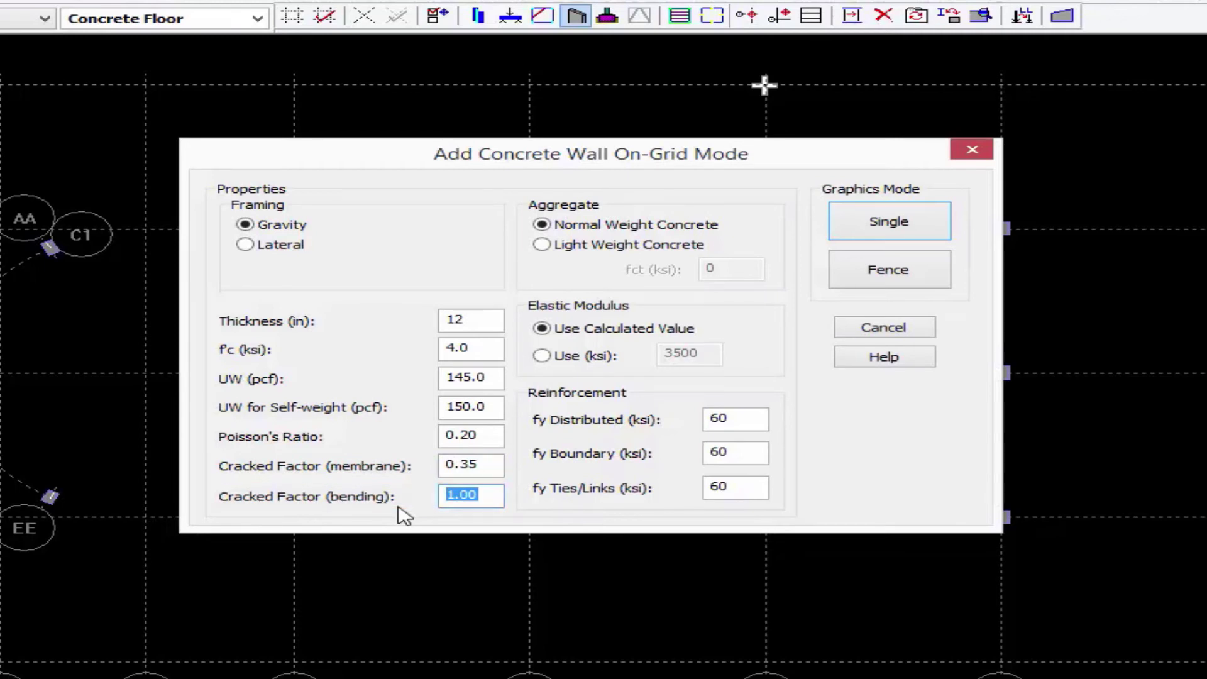
- Draw single walls around the perimeter on grids C, G, 1 and 5, plus the enclosure between grids B–C and 2–4
{"action": "left_click", "coordinate": [906, 223]}
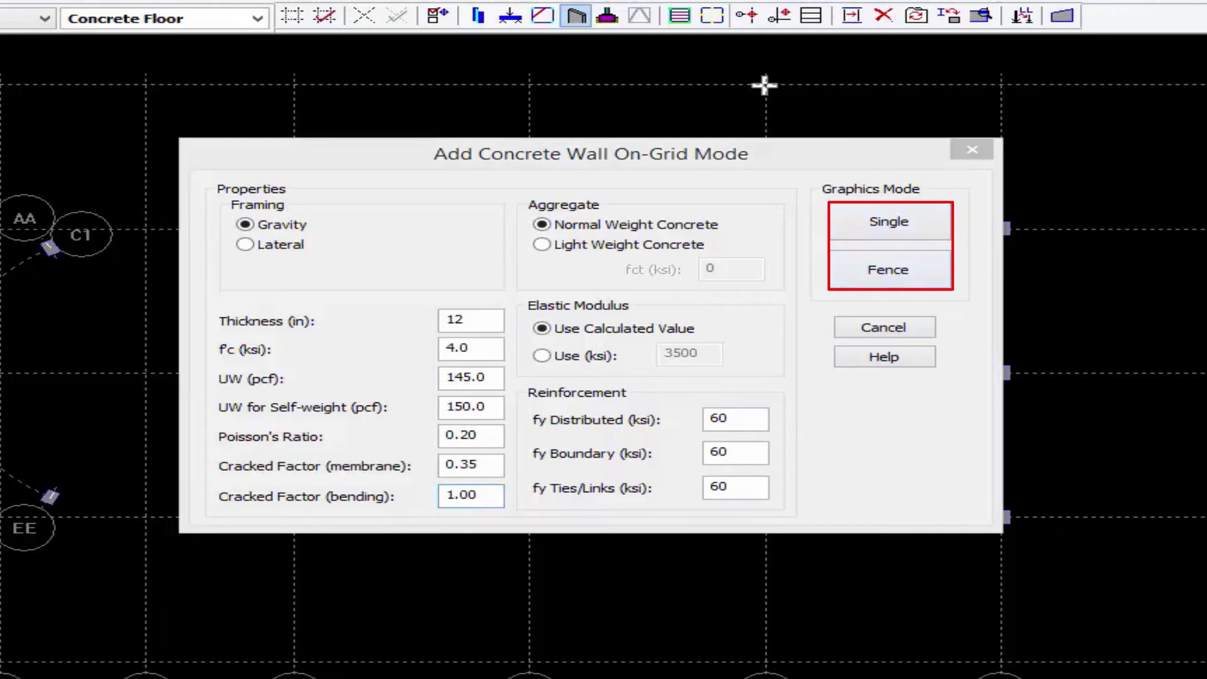
{"action": "left_click", "coordinate": [871, 233]}
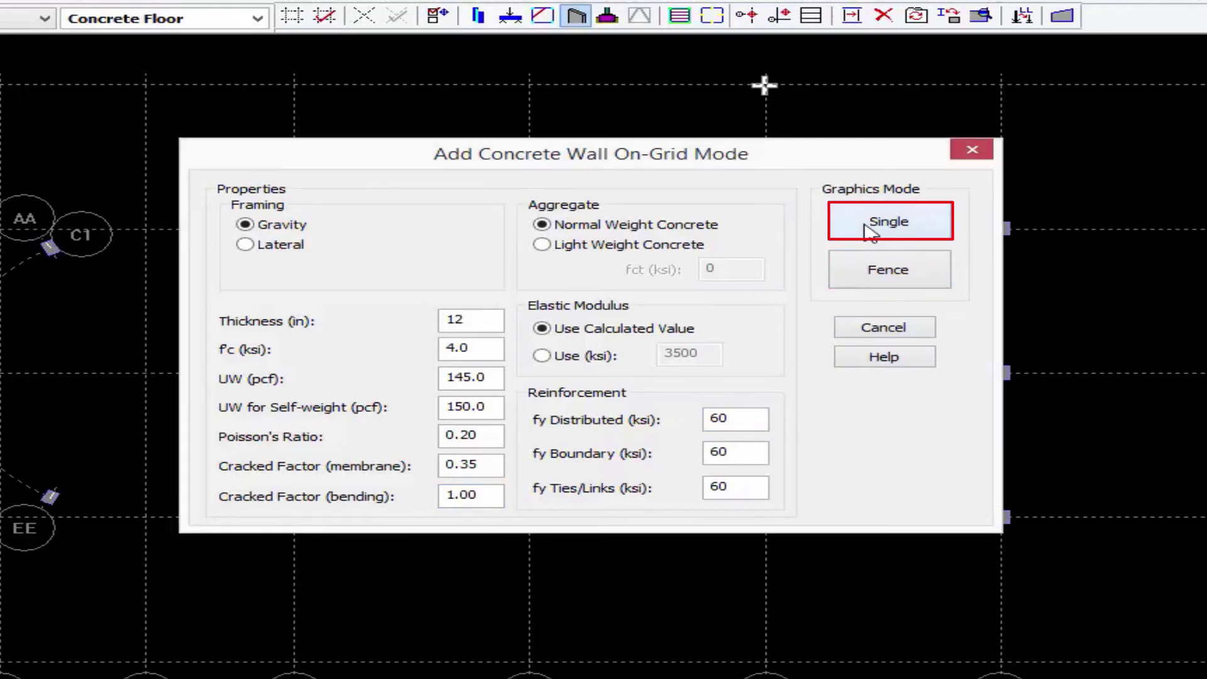
{"action": "left_click", "coordinate": [871, 230]}
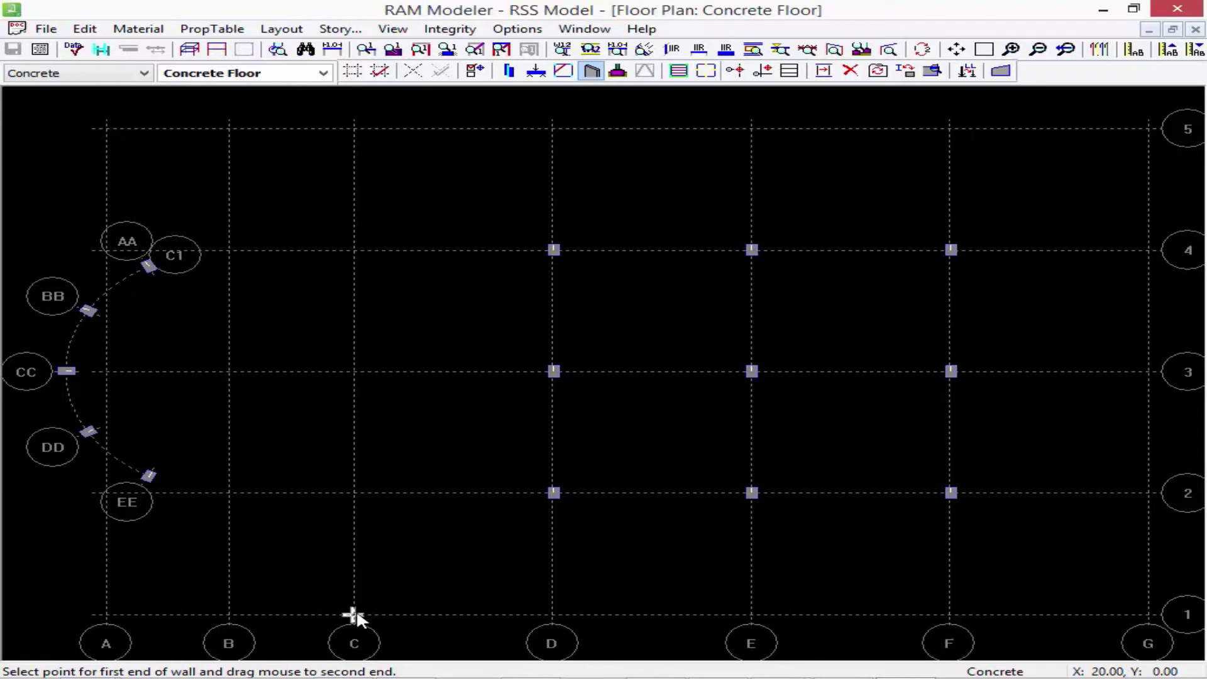
{"action": "left_click_drag", "start_coordinate": [438, 637], "coordinate": [1144, 620]}
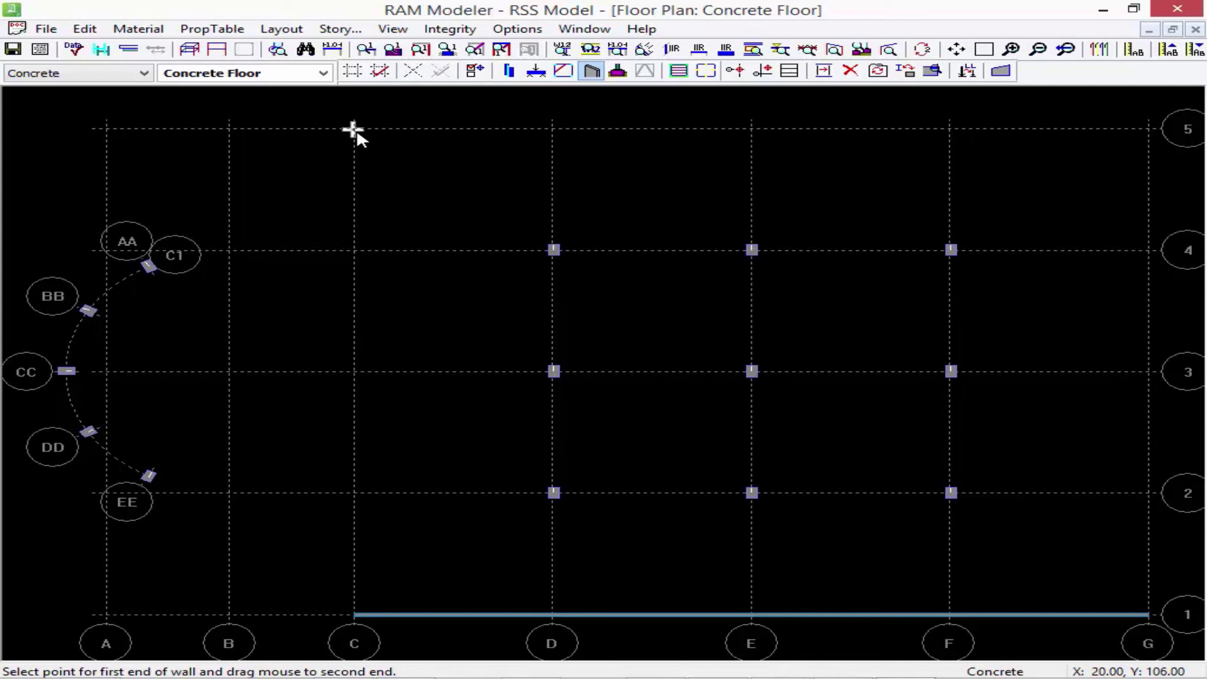
{"action": "left_click_drag", "start_coordinate": [355, 132], "coordinate": [1141, 133]}
{"action": "left_click_drag", "start_coordinate": [1137, 612], "coordinate": [1136, 132]}
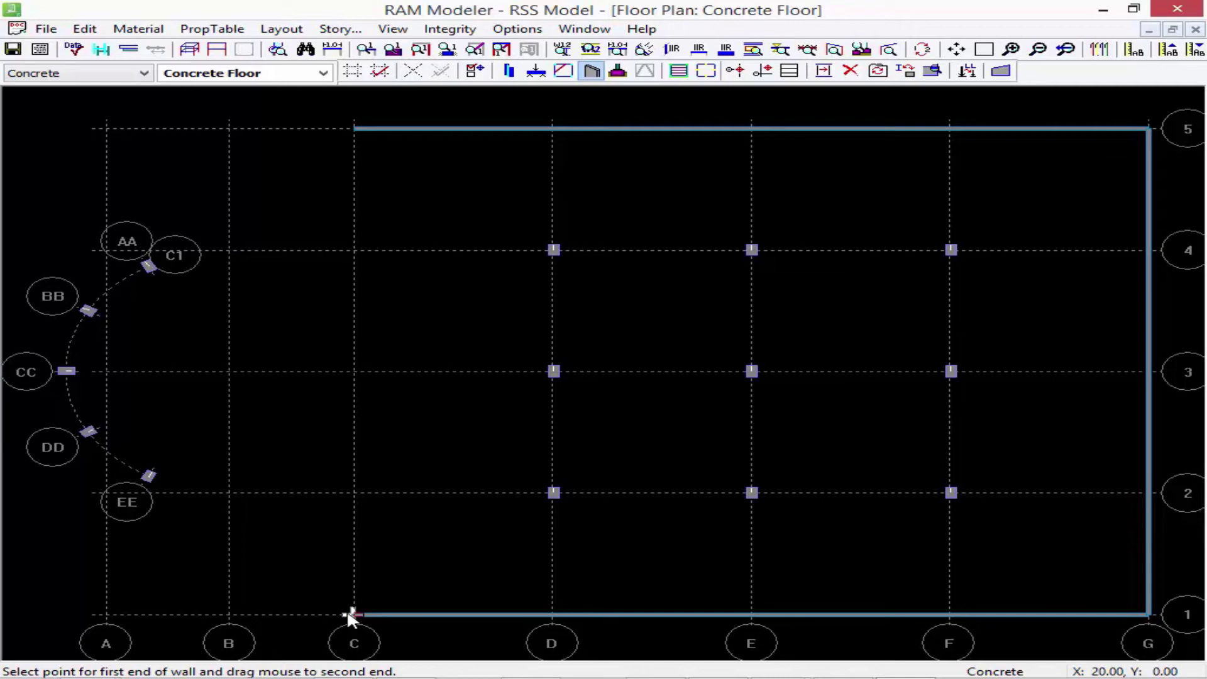
{"action": "mouse_move", "coordinate": [354, 614]}
{"action": "left_mouse_down"}
{"action": "mouse_move", "coordinate": [354, 493]}
{"action": "mouse_move", "coordinate": [384, 331]}
{"action": "mouse_move", "coordinate": [341, 252]}
{"action": "mouse_move", "coordinate": [363, 132]}
{"action": "left_mouse_up"}
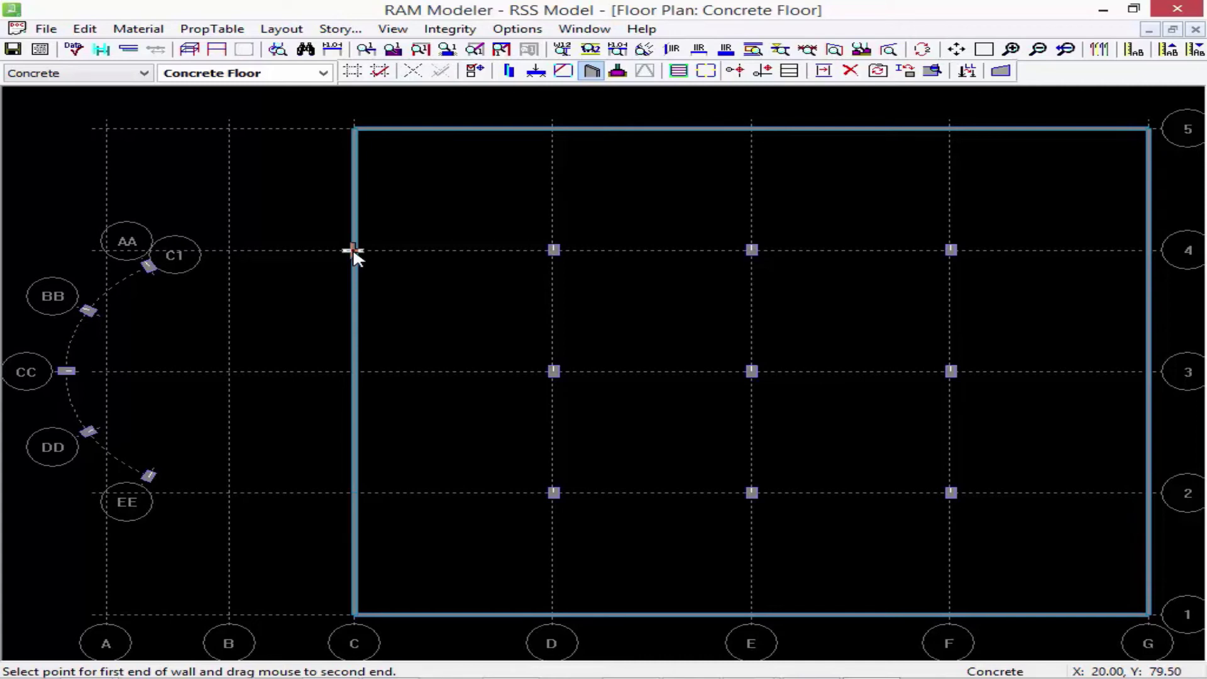
{"action": "left_click_drag", "start_coordinate": [354, 251], "coordinate": [353, 493]}
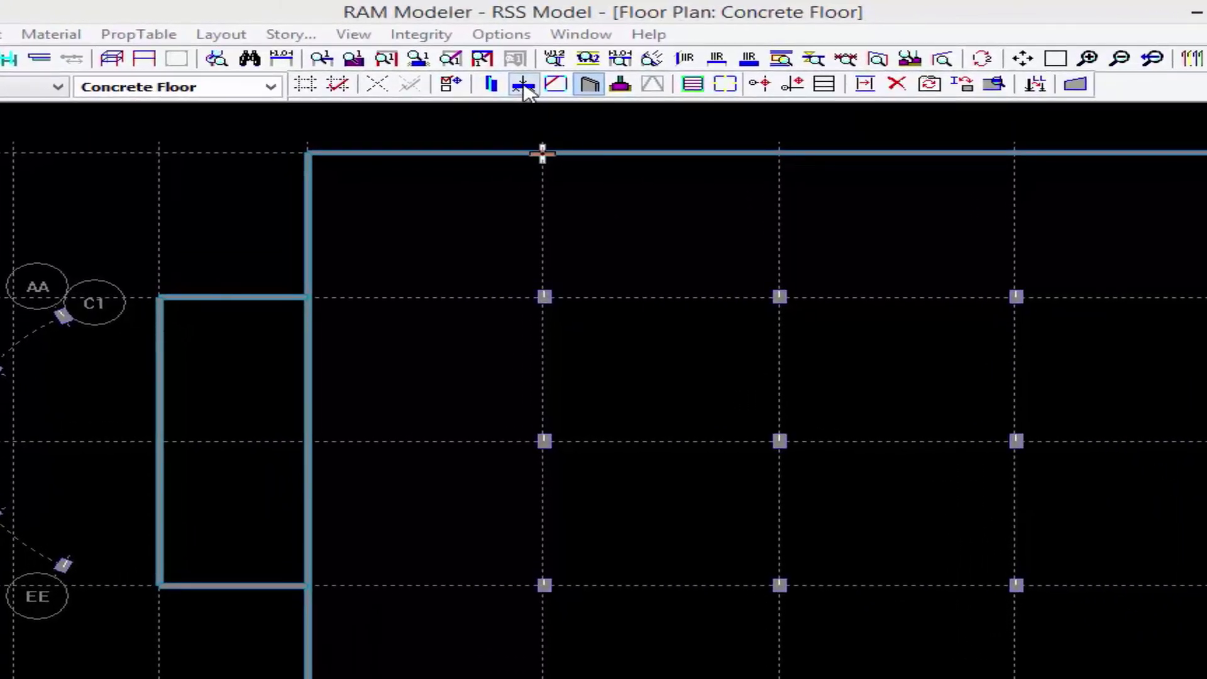
- Add on-grid concrete beams between all columns by fencing the entire floor plan, including the curved bay
{"action": "left_click", "coordinate": [525, 87]}
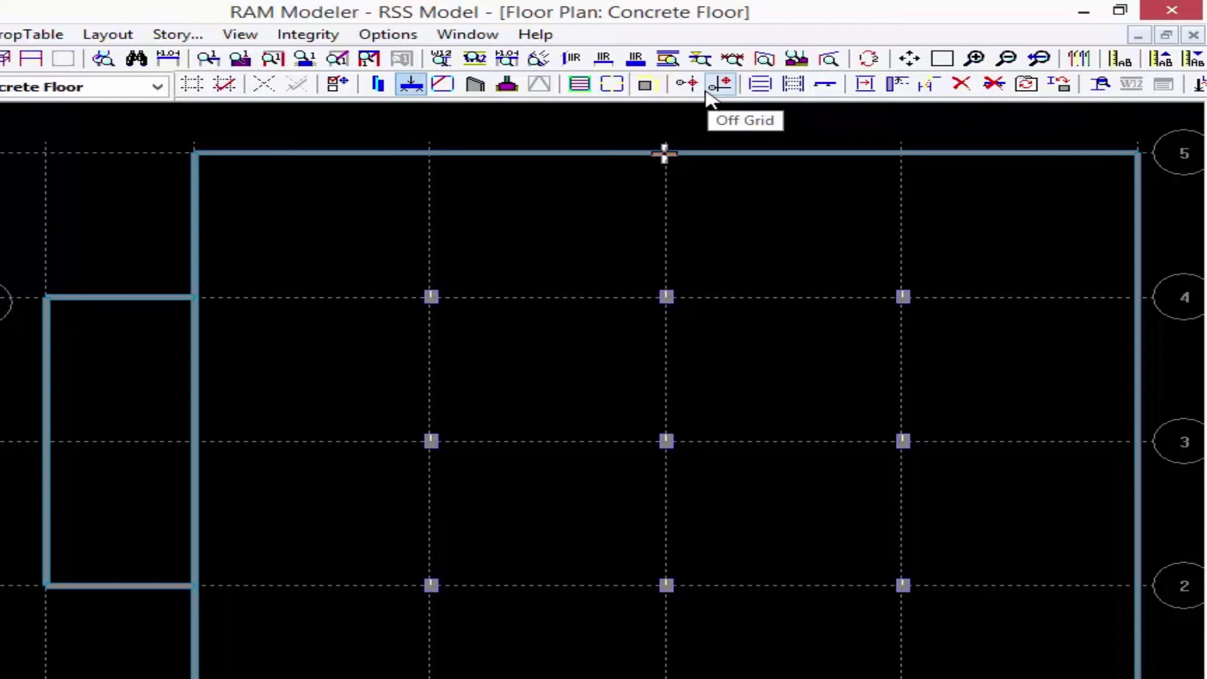
{"action": "left_click", "coordinate": [687, 86]}
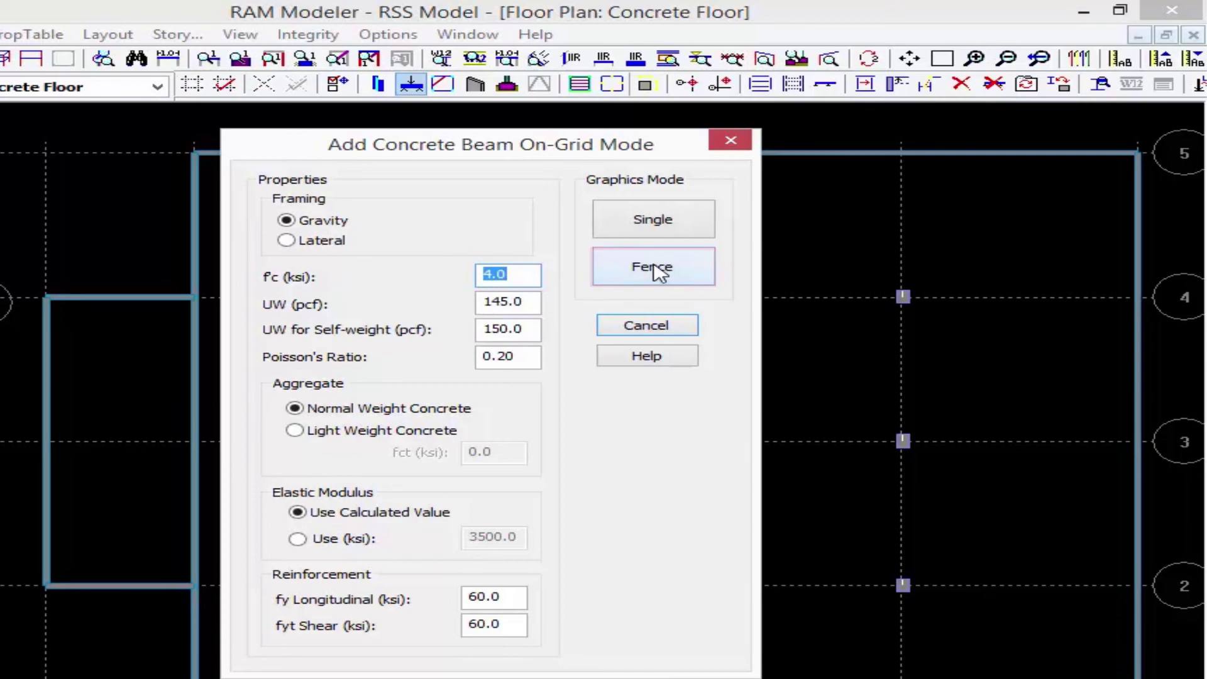
{"action": "left_click", "coordinate": [658, 272]}
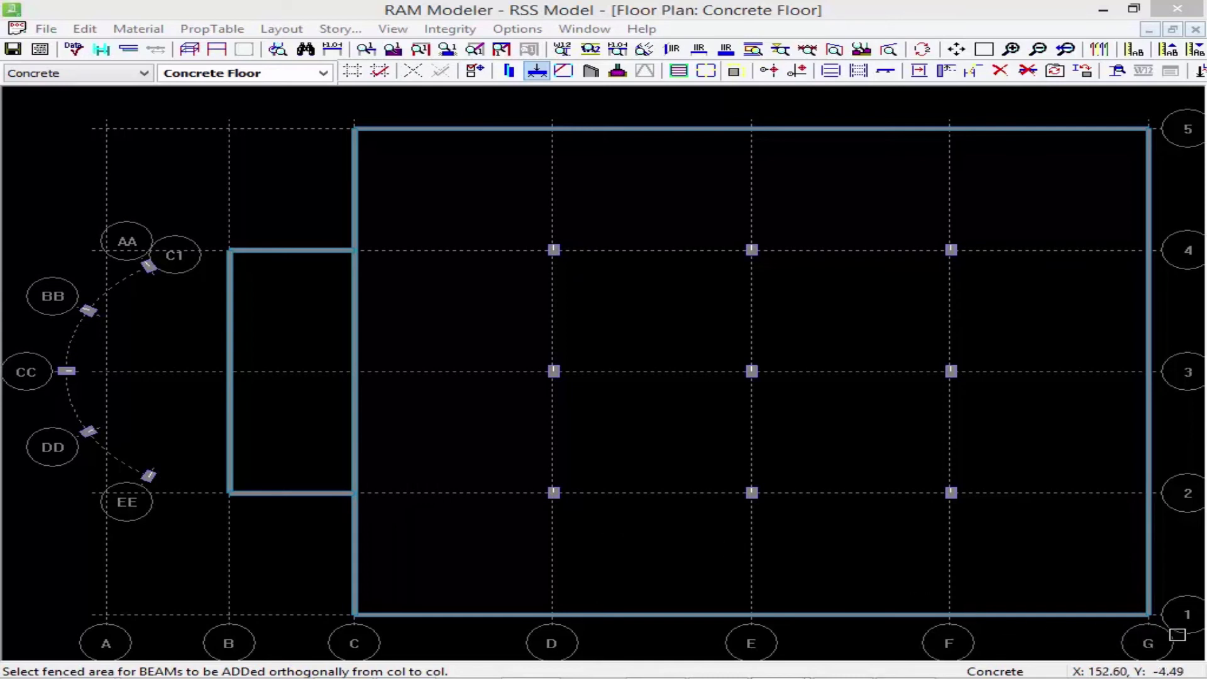
{"action": "left_click_drag", "start_coordinate": [1181, 637], "coordinate": [27, 97]}
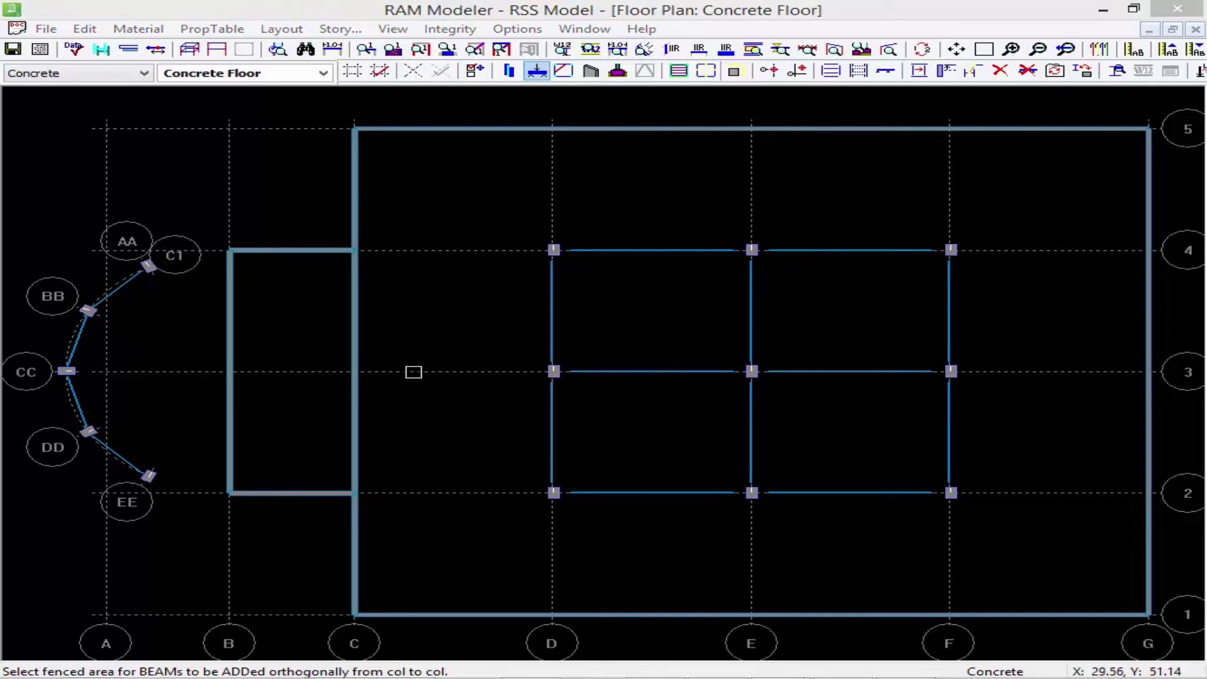
- Add single on-grid concrete beams from column D-4 to the grid 5 wall and from columns D-4, D-3 and D-2 to the grid C wall
{"action": "right_click", "coordinate": [417, 338]}
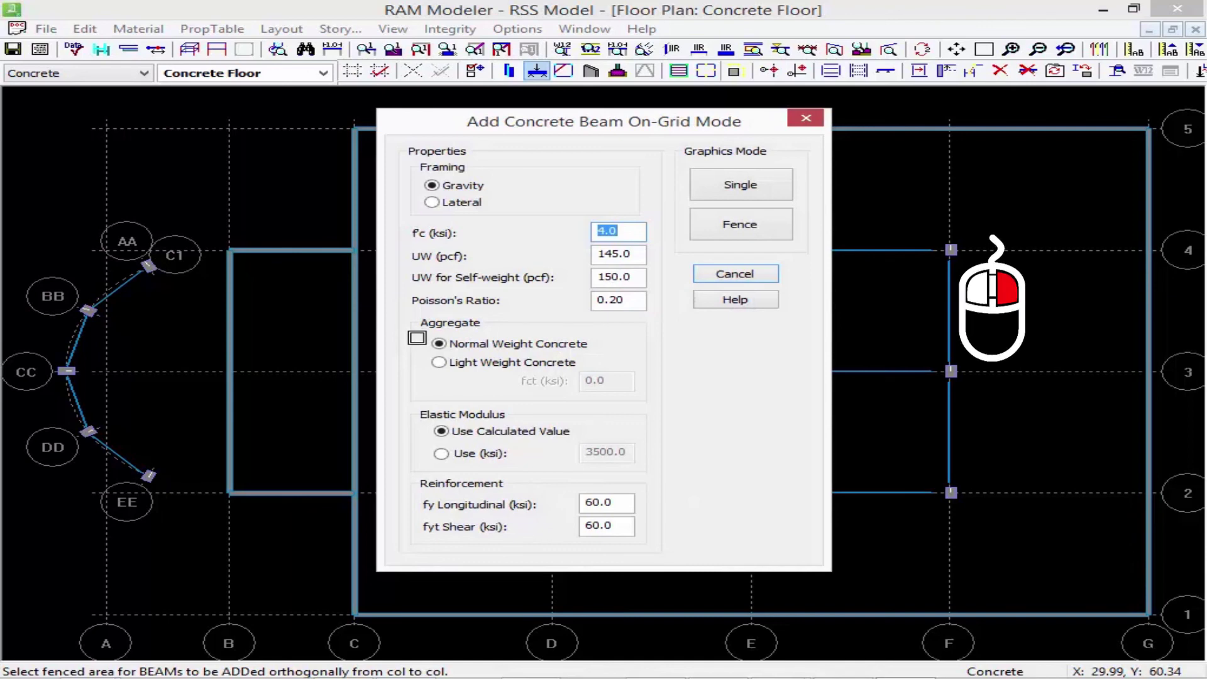
{"action": "left_click", "coordinate": [737, 190]}
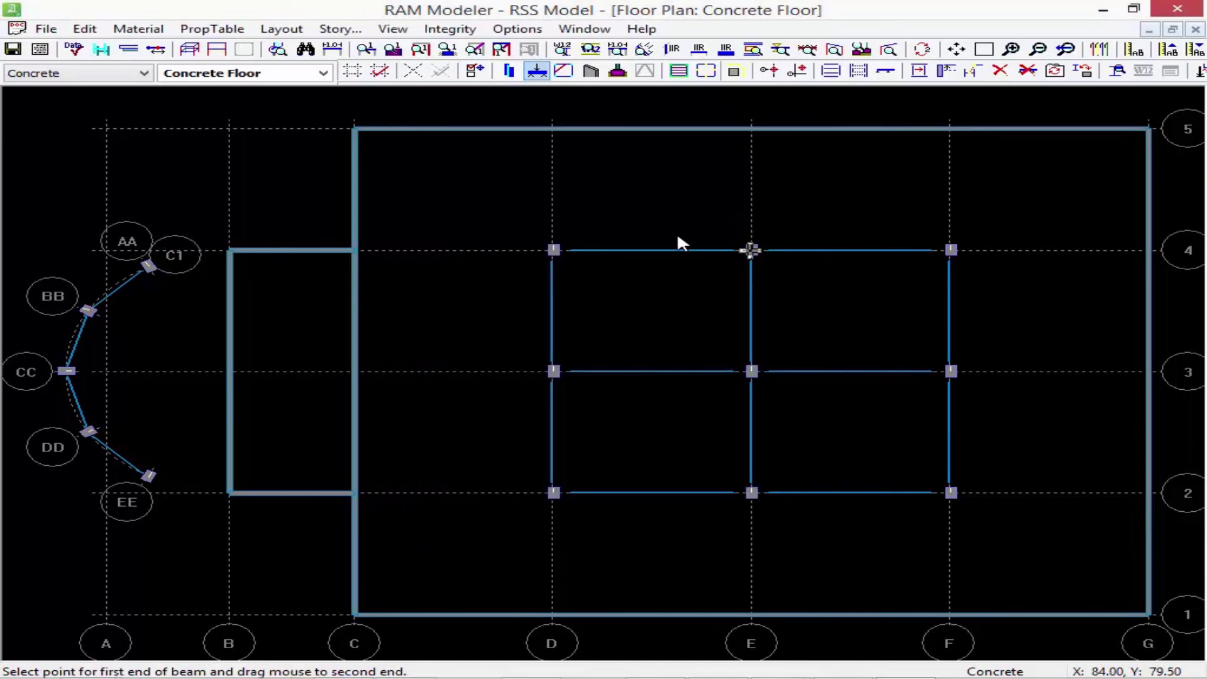
{"action": "left_click_drag", "start_coordinate": [550, 247], "coordinate": [552, 150]}
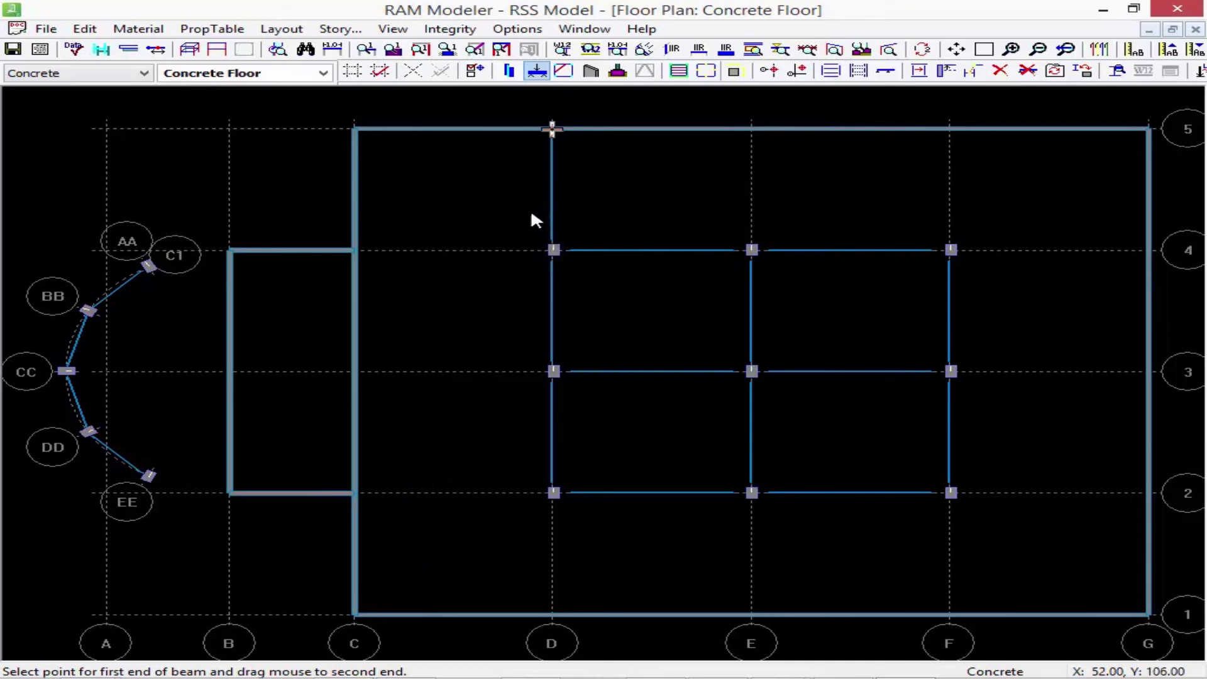
{"action": "left_click_drag", "start_coordinate": [366, 262], "coordinate": [334, 249]}
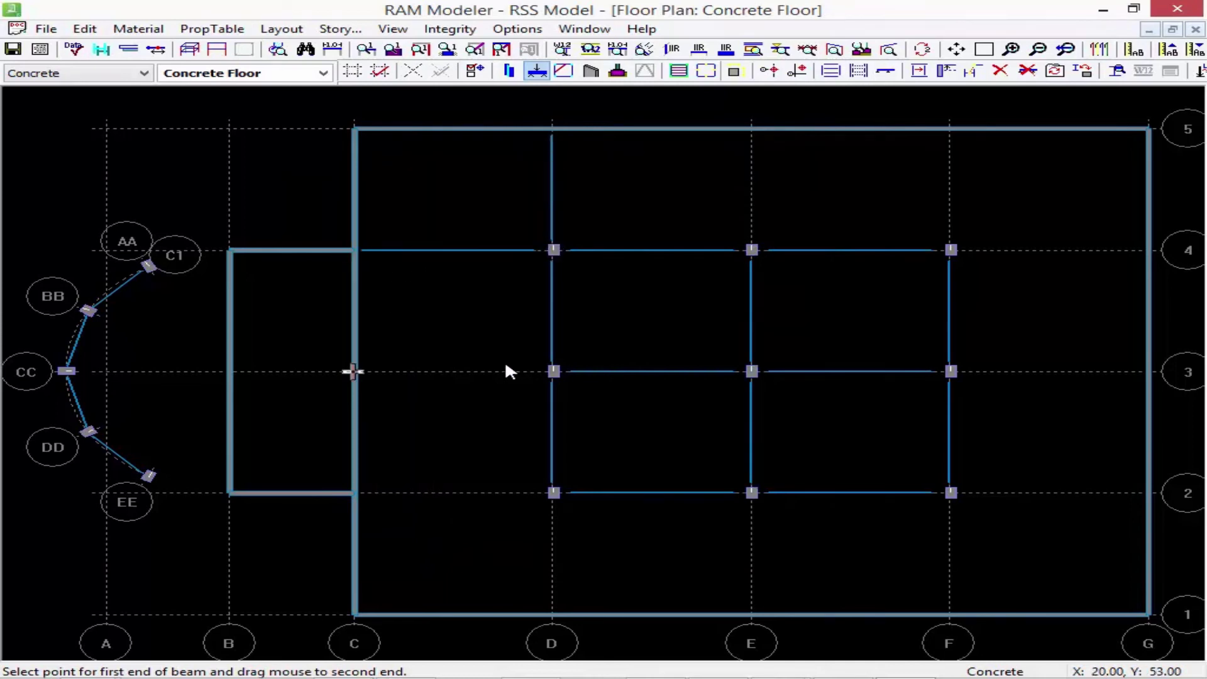
{"action": "left_click_drag", "start_coordinate": [527, 367], "coordinate": [357, 372]}
{"action": "left_click_drag", "start_coordinate": [554, 493], "coordinate": [364, 494]}
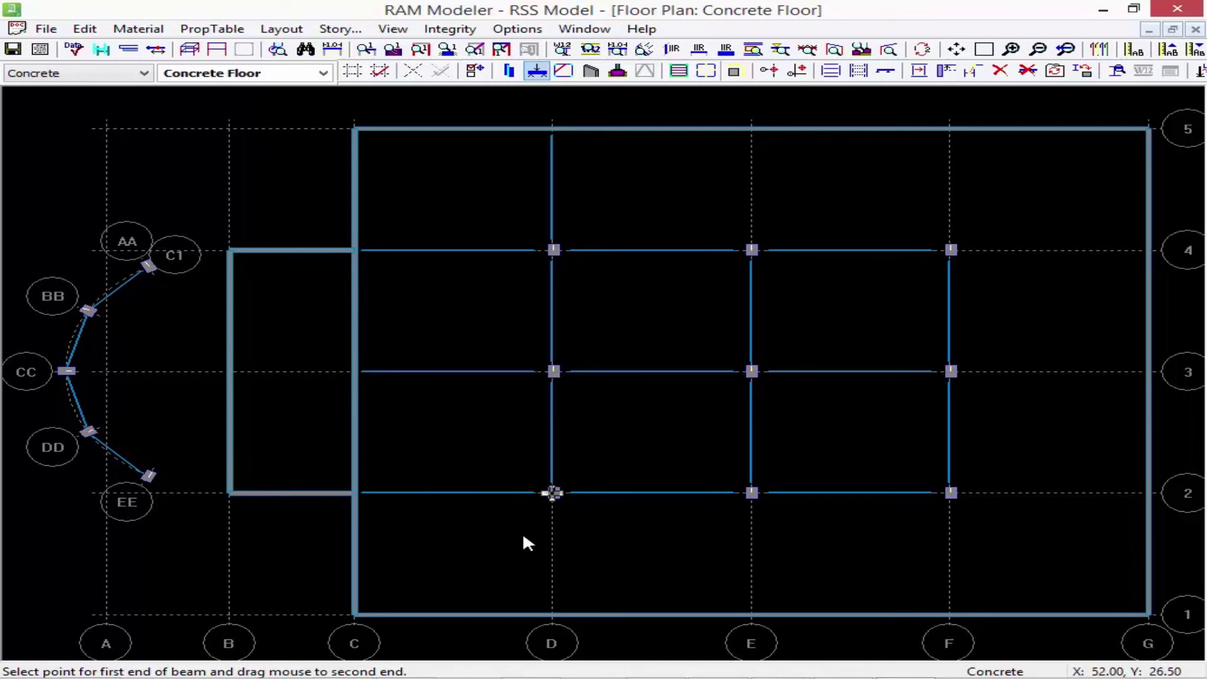
- Add single concrete beams along grids D, E and F from the grid 2 columns to the grid 1 wall
{"action": "left_click_drag", "start_coordinate": [552, 493], "coordinate": [551, 614]}
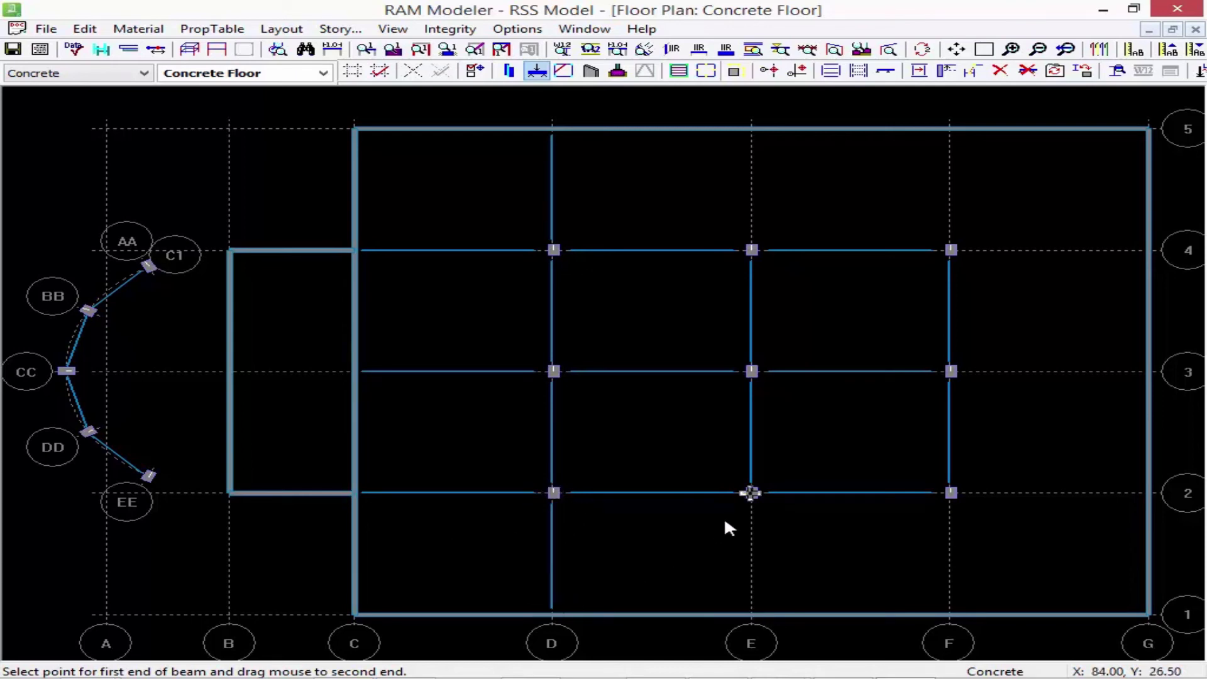
{"action": "left_click_drag", "start_coordinate": [750, 493], "coordinate": [750, 614]}
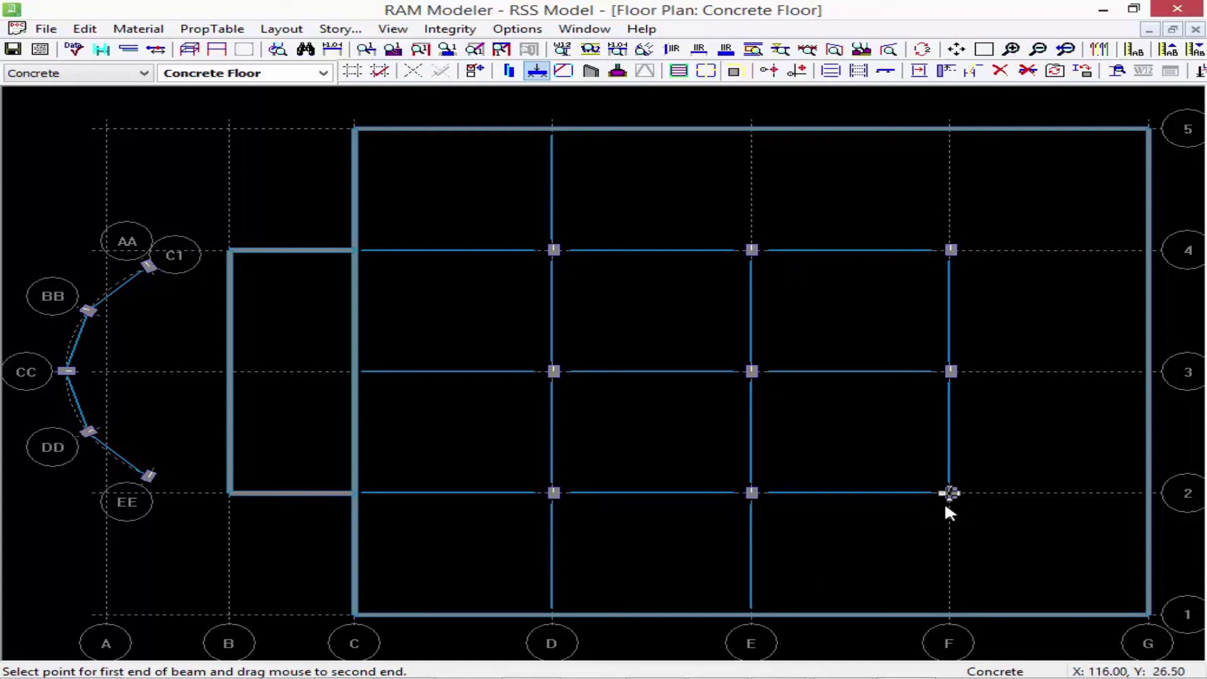
{"action": "left_click_drag", "start_coordinate": [947, 506], "coordinate": [935, 609]}
- Add single beams from the grid F columns to the grid G wall, and from columns F-4 and E-4 to the grid 5 wall
{"action": "left_click_drag", "start_coordinate": [948, 496], "coordinate": [1122, 496]}
{"action": "left_click_drag", "start_coordinate": [1021, 376], "coordinate": [1126, 370]}
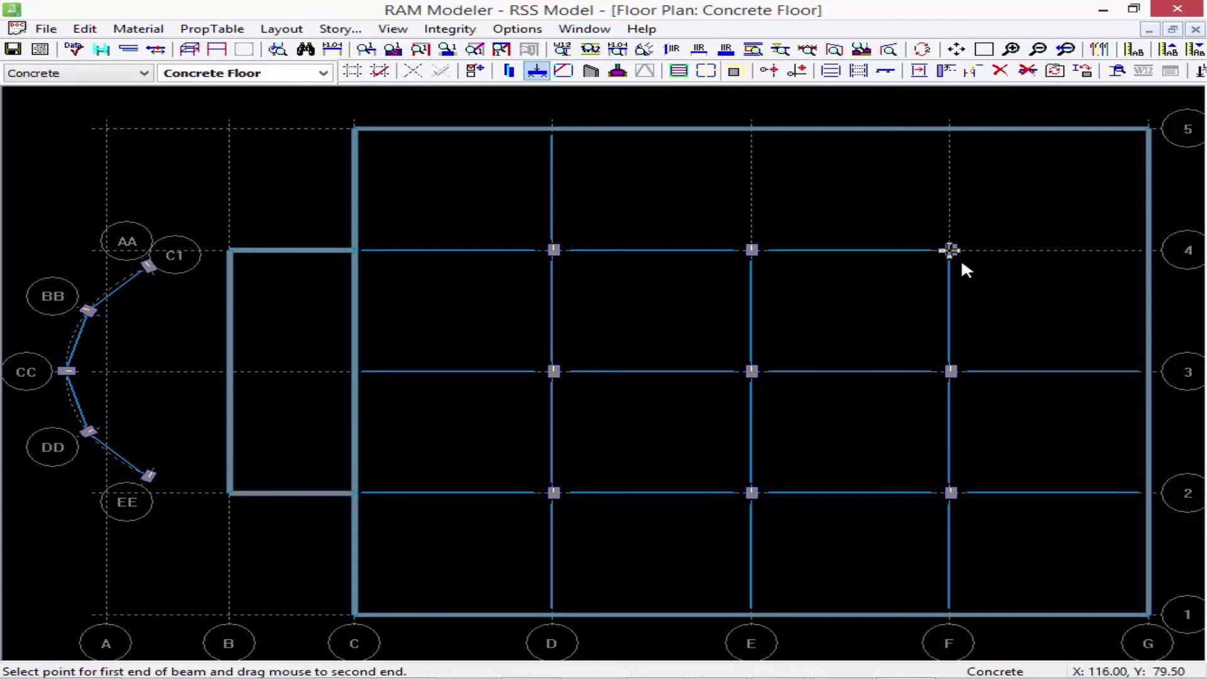
{"action": "mouse_move", "coordinate": [951, 255]}
{"action": "left_mouse_down"}
{"action": "mouse_move", "coordinate": [1122, 254]}
{"action": "mouse_move", "coordinate": [949, 221]}
{"action": "mouse_move", "coordinate": [930, 140]}
{"action": "left_mouse_up"}
{"action": "left_click_drag", "start_coordinate": [741, 248], "coordinate": [750, 133]}
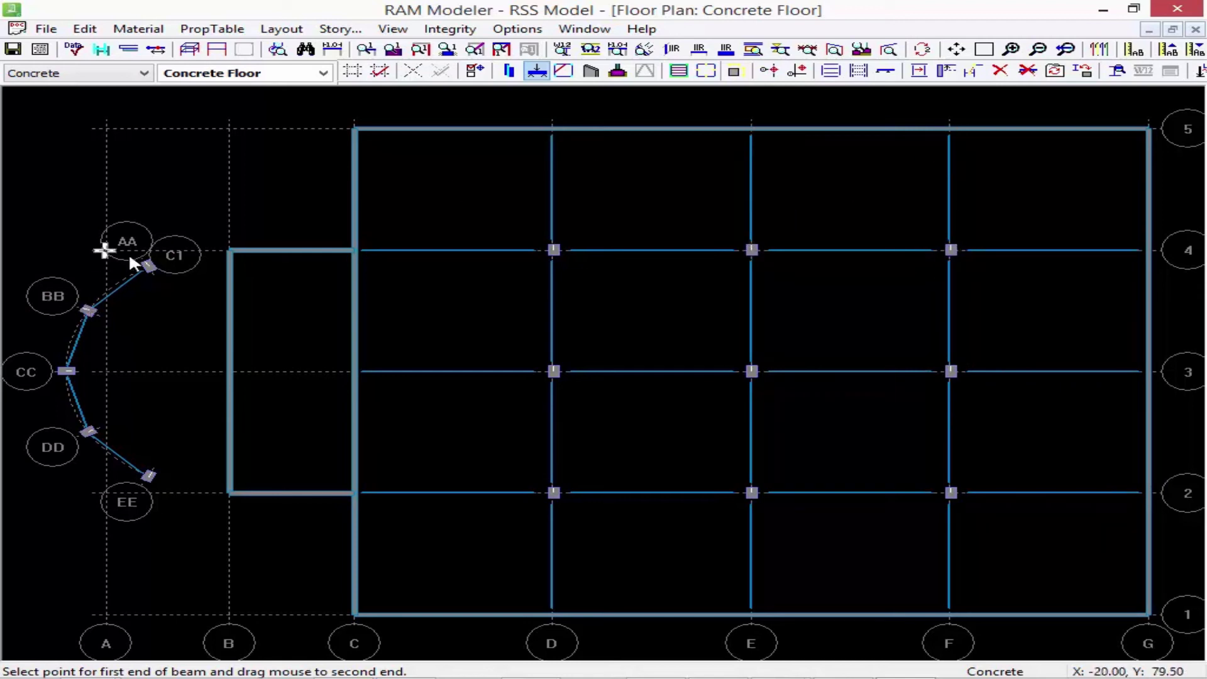
- Connect the curved bay's AA and EE columns to the wall corners at B-4 and B-2 with single beams, and save the model
{"action": "left_click_drag", "start_coordinate": [148, 266], "coordinate": [229, 250]}
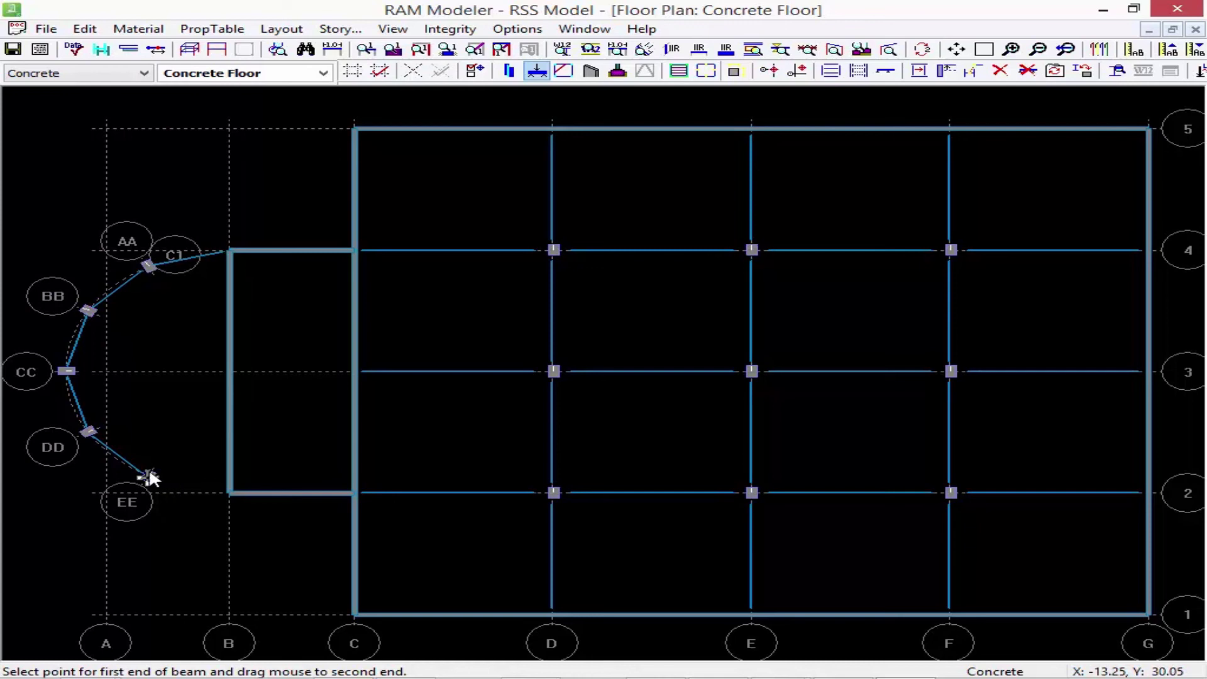
{"action": "left_click_drag", "start_coordinate": [149, 475], "coordinate": [238, 501]}
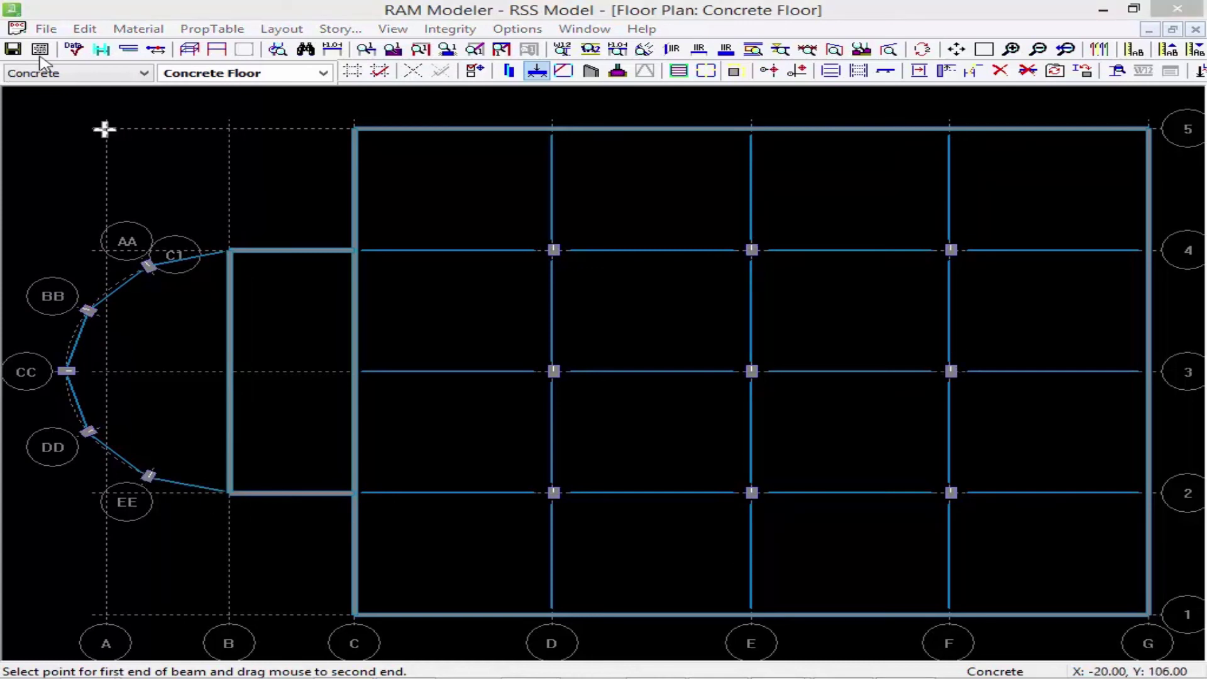
{"action": "key", "text": "ctrl+s"}
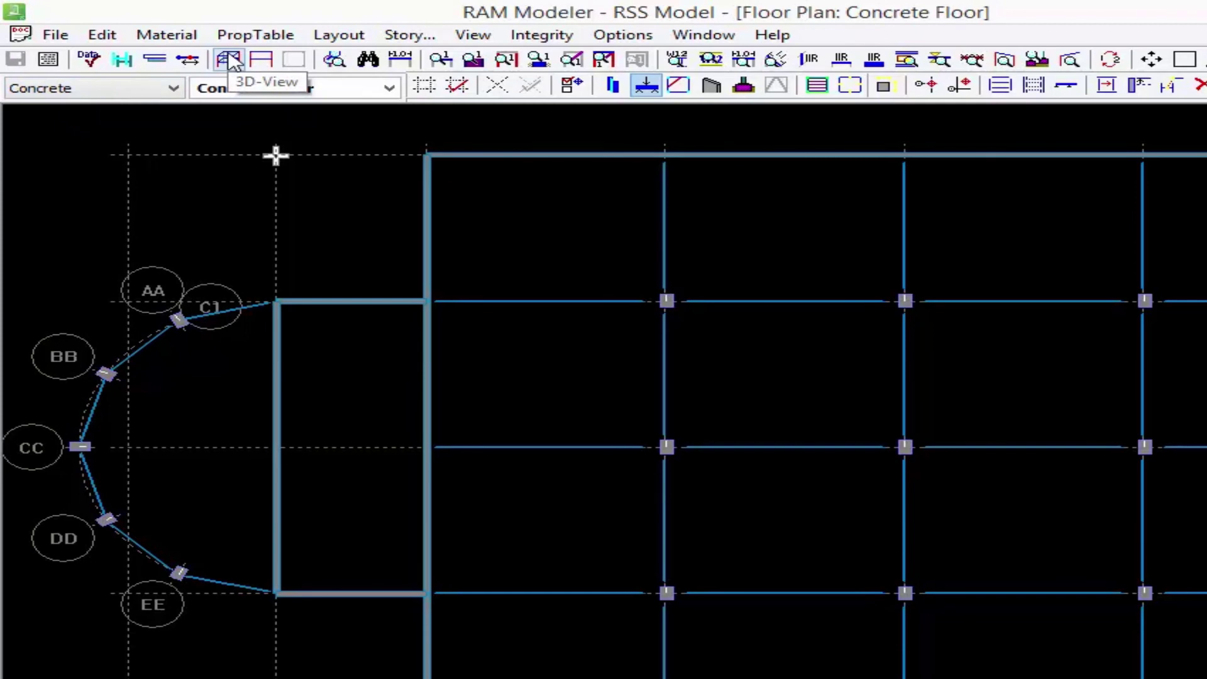
- Examine the concrete floor's columns, walls and beams in the 3D view, and return to the floor plan
{"action": "left_click", "coordinate": [231, 60]}
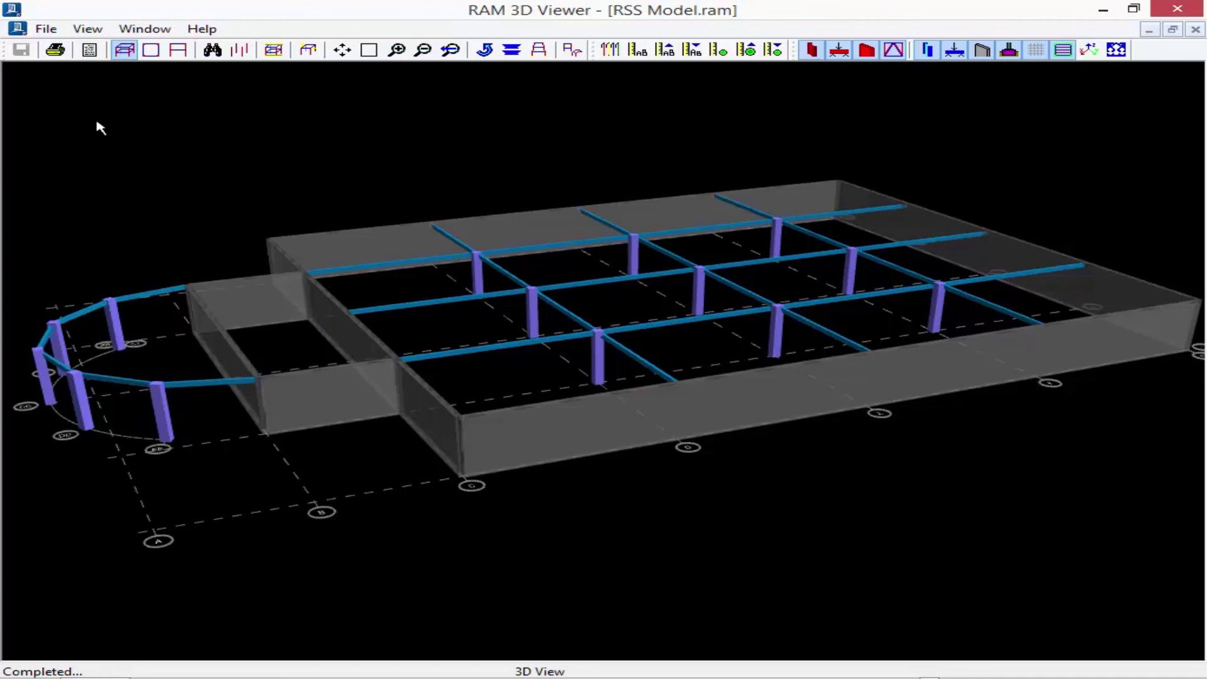
{"action": "left_click", "coordinate": [46, 28]}
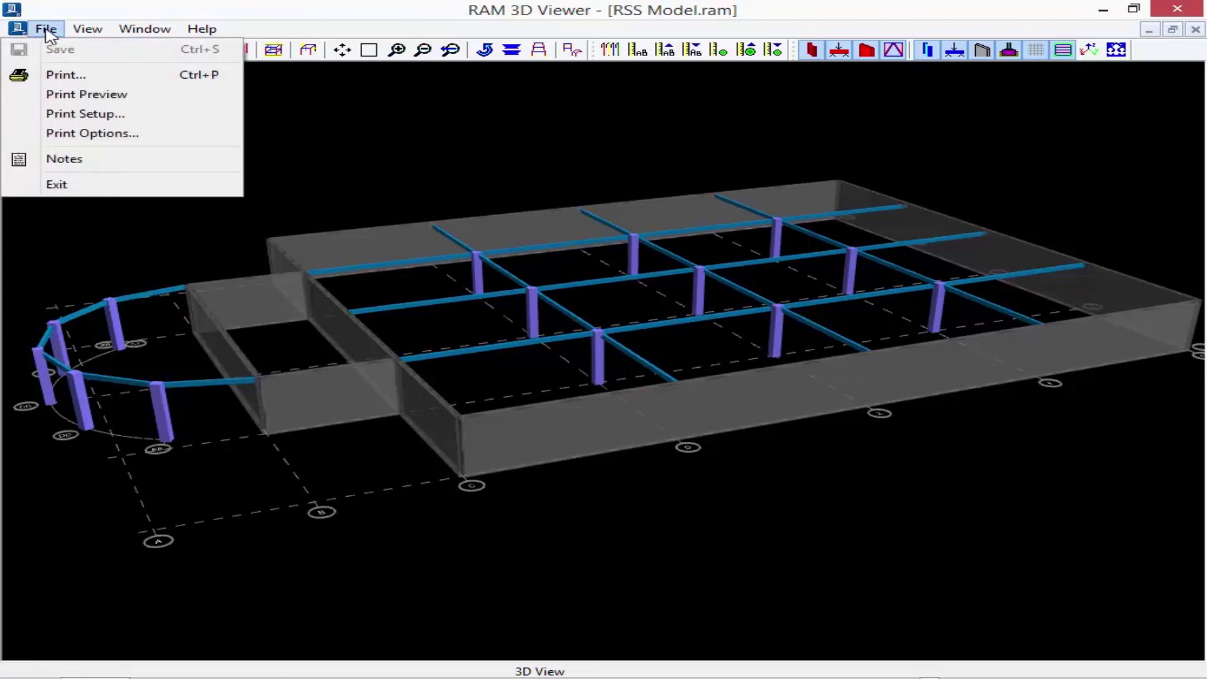
{"action": "left_click", "coordinate": [79, 187]}
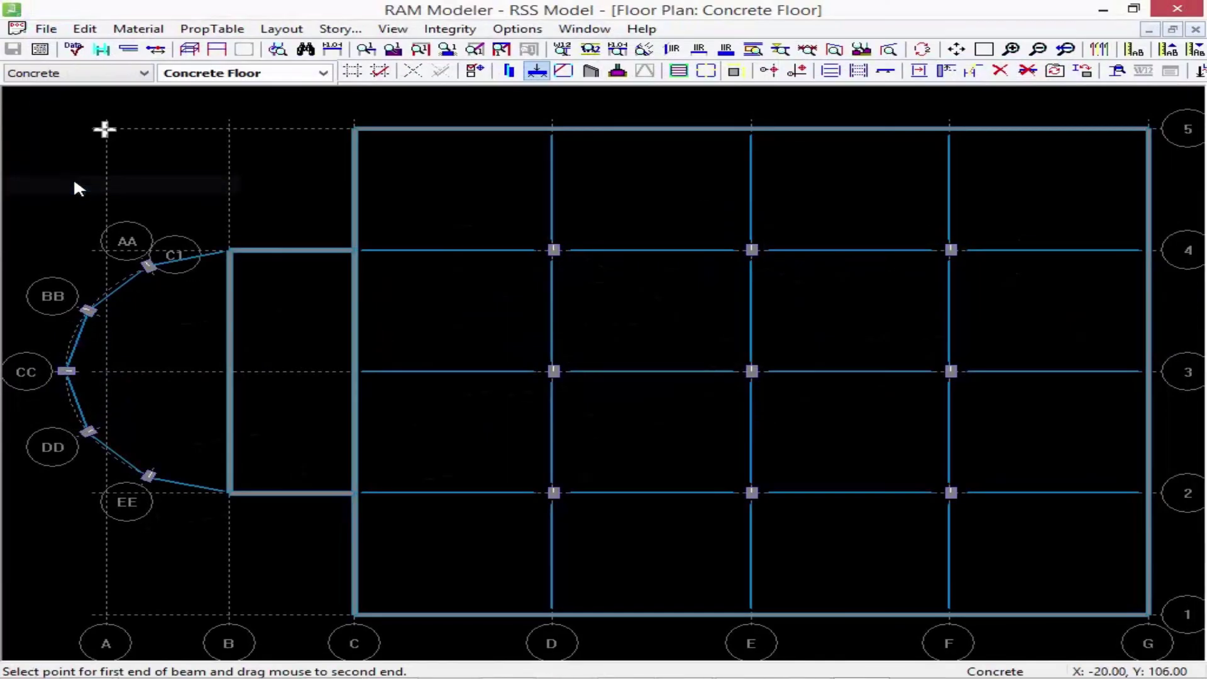